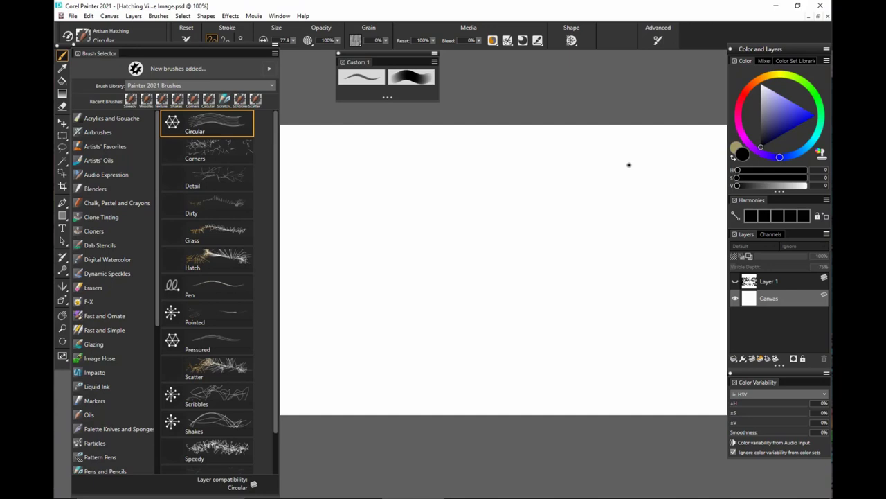
Look through the Artisan Hatching brush variants and try one Circular stroke at size 77.9, undoing it.
scroll(277, 296, "down", 2)
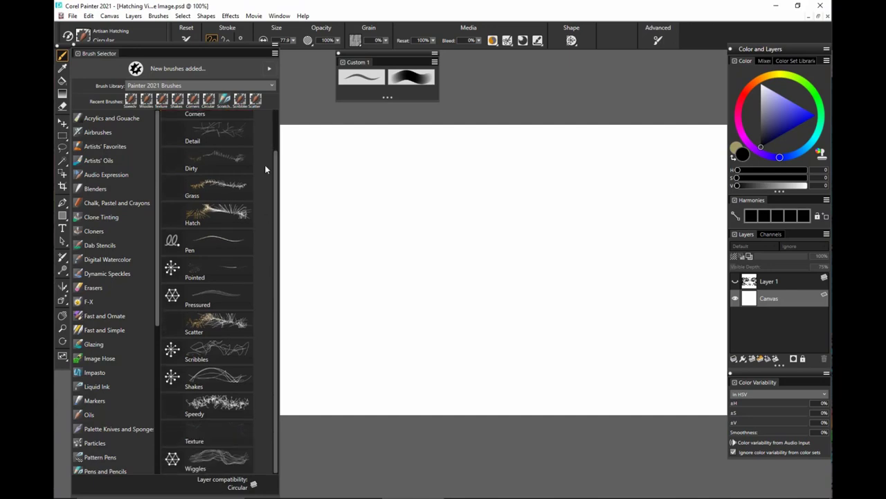
scroll(266, 121, "up", 2)
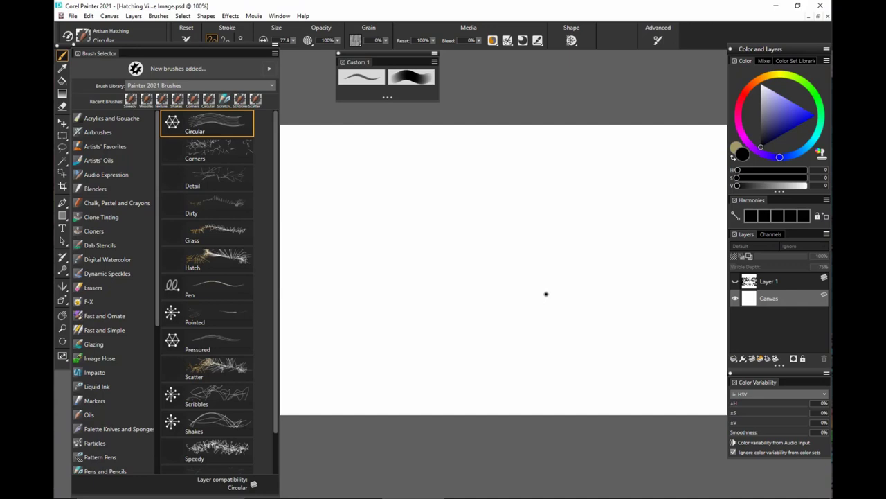
left_click_drag(408, 322, 518, 257)
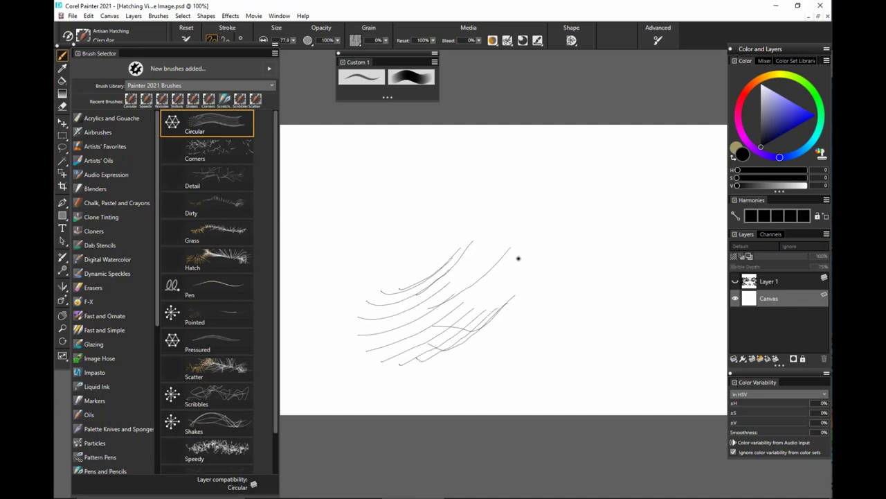
key("ctrl+z")
Try crossing Circular hatching strokes at brush size 40 near the canvas centre, and undo them all.
mouse_move(443, 318)
left_mouse_down()
mouse_move(524, 258)
mouse_move(499, 313)
mouse_move(629, 232)
left_mouse_up()
key("ctrl+z")
left_click_drag(482, 339, 643, 241)
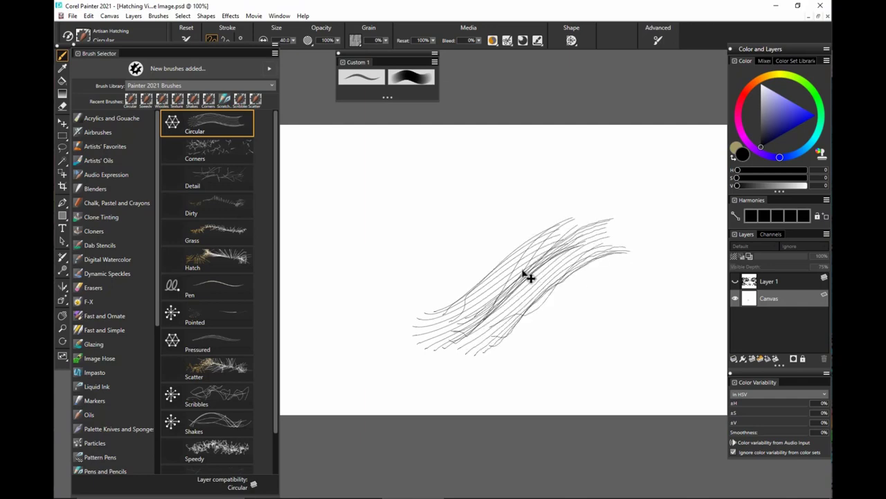
key("ctrl+z")
left_click_drag(475, 241, 522, 371)
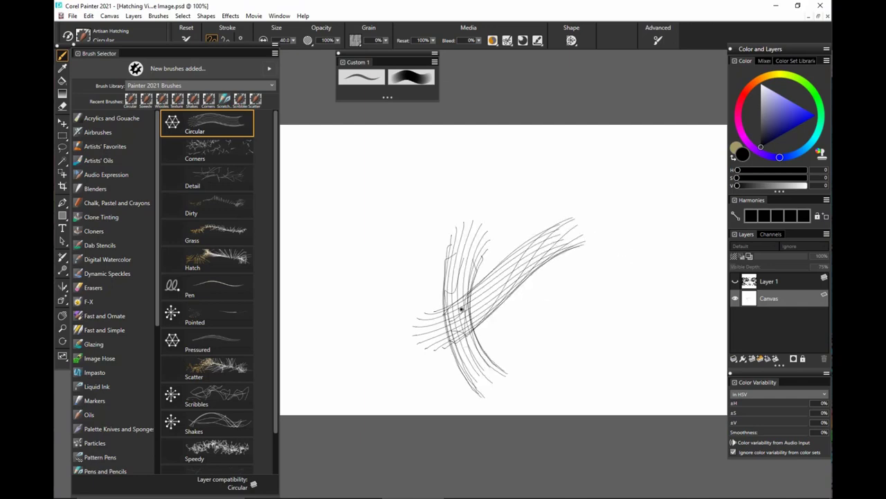
left_click_drag(432, 309, 471, 313)
key("ctrl+z")
key("ctrl+z")
key("ctrl+z")
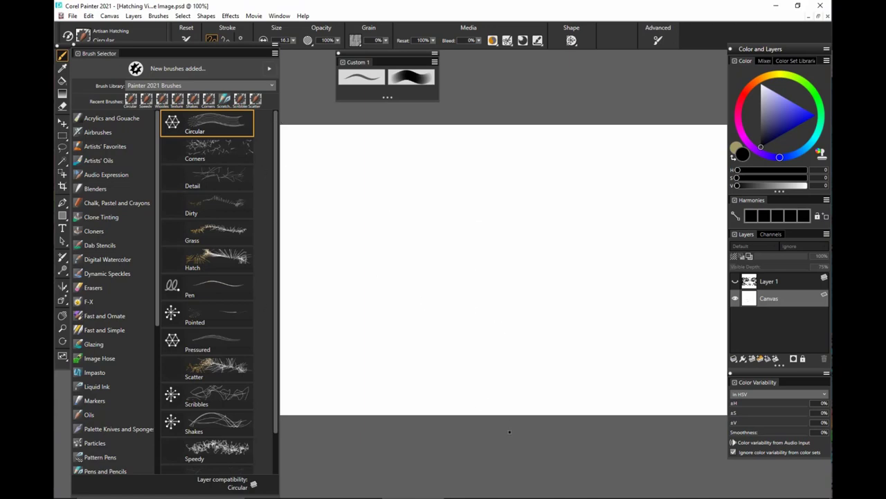
Paint overlapping diagonal hatching strokes across the canvas with the Circular brush at size 48.6.
mouse_move(378, 318)
left_mouse_down()
mouse_move(506, 210)
mouse_move(413, 299)
mouse_move(403, 322)
mouse_move(533, 296)
left_mouse_up()
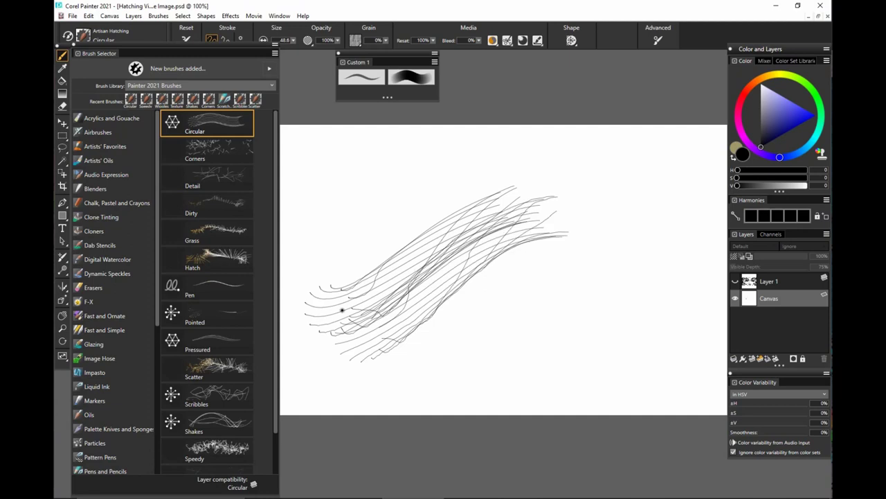
left_click_drag(342, 309, 545, 231)
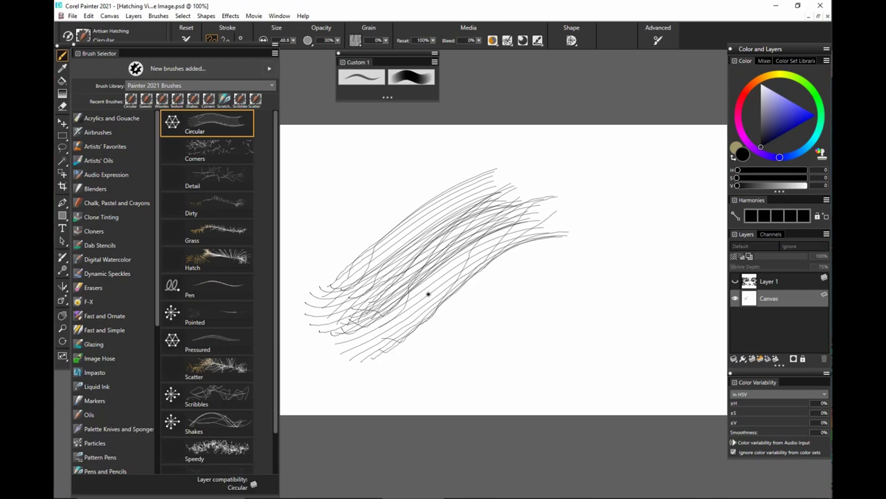
Build up light crosshatching beside and below the dark diagonal strokes with the Circular brush at 30% opacity.
left_click(337, 42)
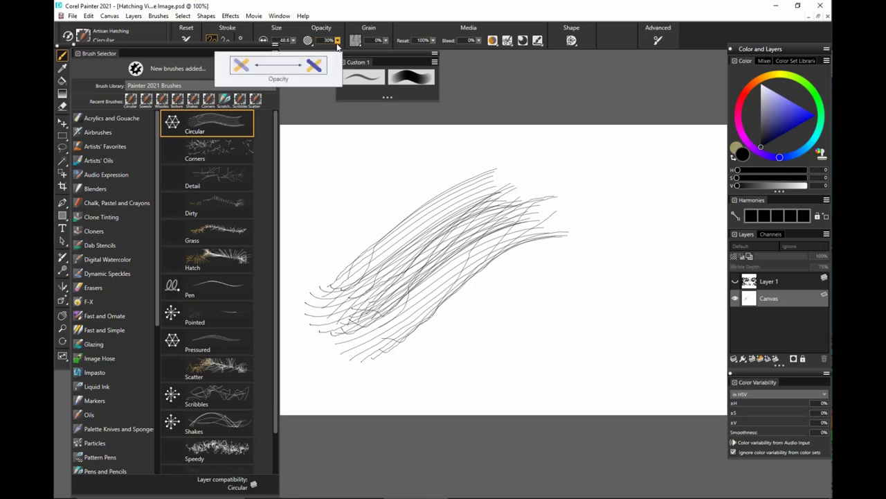
left_click_drag(462, 385, 600, 304)
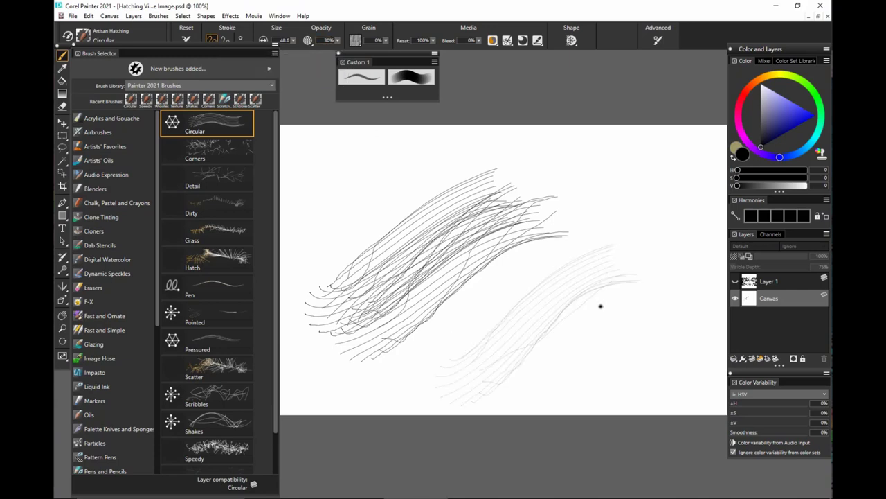
left_click_drag(528, 376, 637, 293)
left_click_drag(559, 352, 679, 309)
mouse_move(567, 272)
left_mouse_down()
mouse_move(578, 393)
mouse_move(556, 288)
mouse_move(603, 380)
mouse_move(584, 290)
mouse_move(586, 315)
mouse_move(648, 340)
mouse_move(561, 277)
left_mouse_up()
key("ctrl+z")
left_click_drag(558, 254, 585, 338)
mouse_move(586, 250)
left_mouse_down()
mouse_move(607, 328)
mouse_move(637, 302)
mouse_move(564, 363)
mouse_move(510, 332)
mouse_move(607, 264)
mouse_move(599, 321)
mouse_move(562, 327)
mouse_move(586, 350)
mouse_move(531, 358)
mouse_move(611, 365)
mouse_move(616, 276)
mouse_move(662, 261)
left_mouse_up()
mouse_move(618, 203)
left_mouse_down()
mouse_move(590, 220)
mouse_move(589, 266)
mouse_move(520, 299)
mouse_move(535, 335)
mouse_move(633, 337)
left_mouse_up()
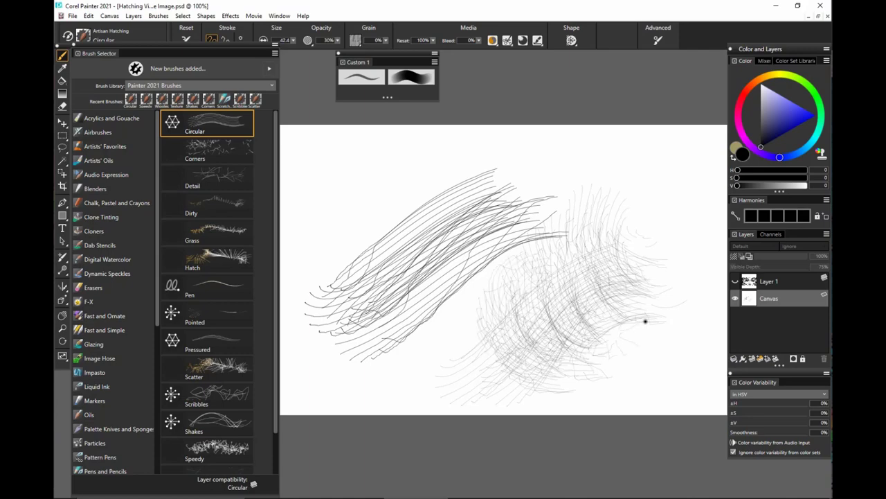
Clear the whole canvas and switch to the Corners brush.
key("ctrl+a")
key("Delete")
left_click(227, 154)
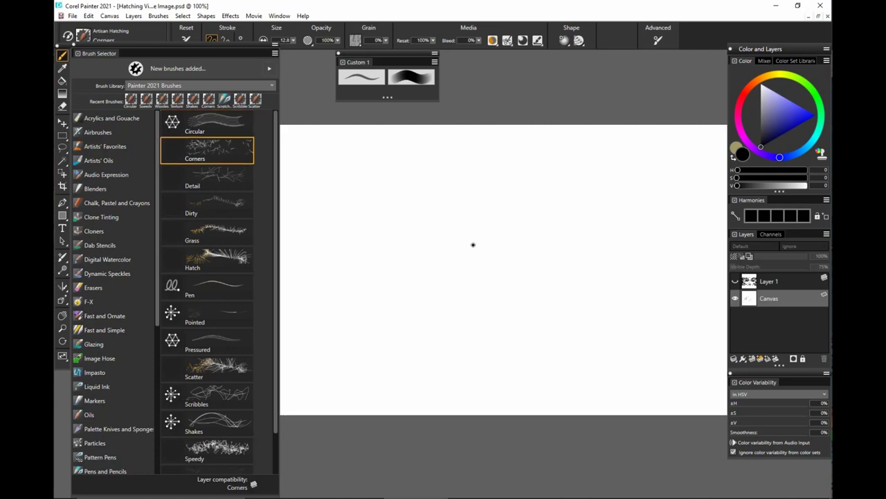
Try an arc and a dense patch of Corners marks at brush size 12.8, and undo them.
mouse_move(472, 244)
left_mouse_down()
mouse_move(517, 214)
mouse_move(581, 254)
mouse_move(591, 275)
left_mouse_up()
key("ctrl+a")
key("Delete")
mouse_move(421, 359)
left_mouse_down()
mouse_move(415, 251)
mouse_move(415, 281)
mouse_move(549, 244)
mouse_move(614, 254)
mouse_move(506, 275)
mouse_move(443, 346)
left_mouse_up()
key("ctrl+a")
key("Delete")
key("ctrl+z")
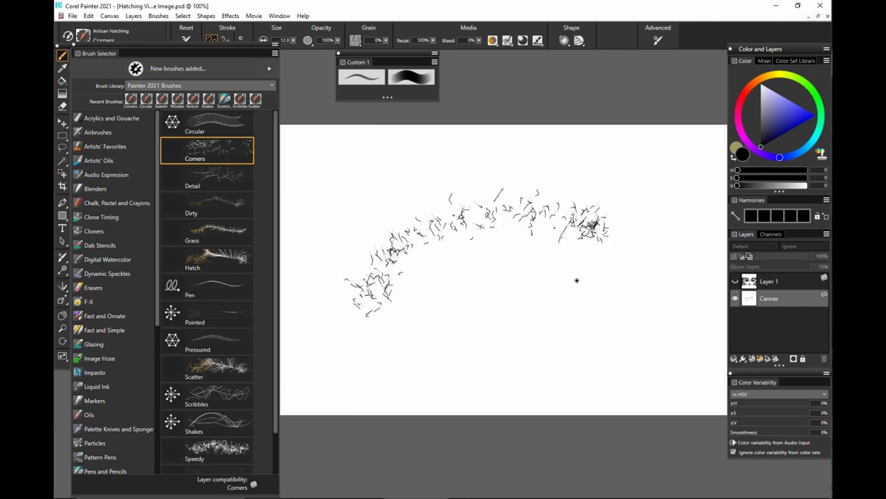
mouse_move(576, 279)
left_mouse_down()
mouse_move(605, 281)
mouse_move(594, 274)
mouse_move(607, 284)
mouse_move(638, 276)
left_mouse_up()
key("ctrl+z")
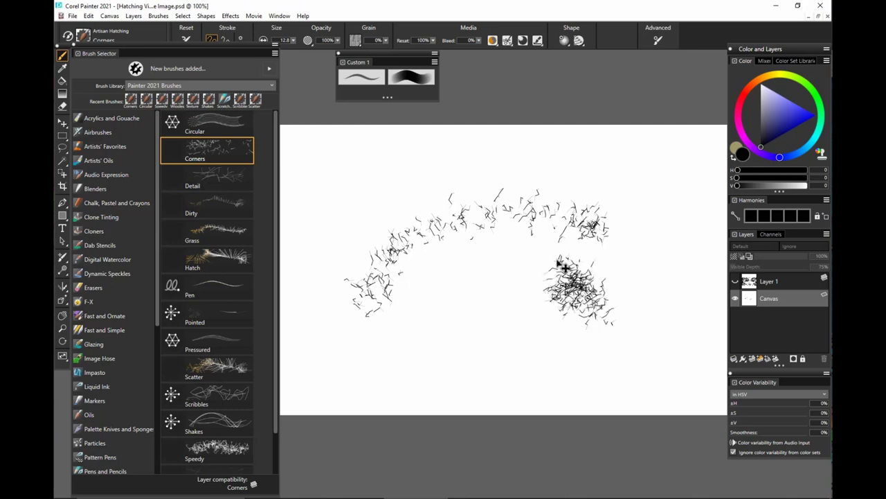
key("ctrl+z")
key("ctrl+z")
Cover the middle of the canvas with scattered Corners marks, layering repeated strokes for denser texture.
mouse_move(372, 250)
left_mouse_down()
mouse_move(543, 223)
mouse_move(572, 249)
mouse_move(626, 235)
left_mouse_up()
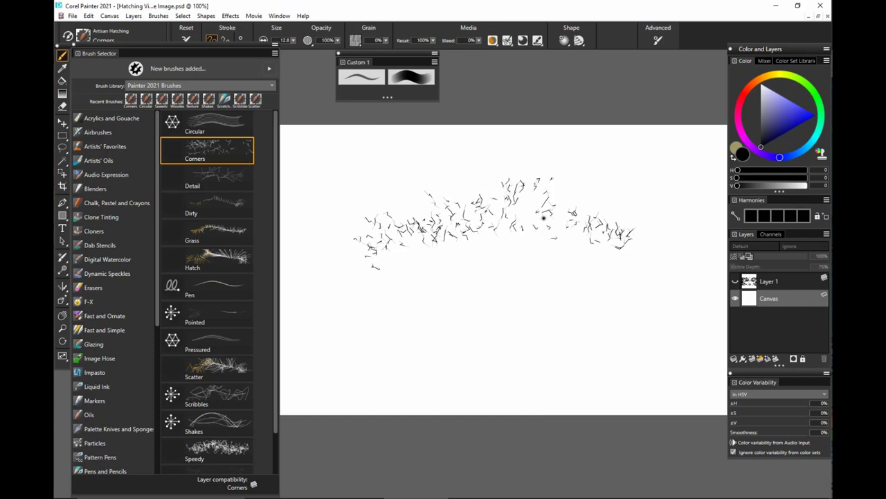
mouse_move(496, 237)
left_mouse_down()
mouse_move(496, 272)
mouse_move(456, 294)
mouse_move(553, 255)
mouse_move(482, 252)
mouse_move(607, 222)
left_mouse_up()
left_click_drag(496, 272, 498, 279)
mouse_move(481, 240)
left_mouse_down()
mouse_move(497, 285)
mouse_move(542, 281)
mouse_move(483, 202)
left_mouse_up()
left_click_drag(493, 256, 502, 264)
mouse_move(503, 243)
left_mouse_down()
mouse_move(518, 259)
mouse_move(468, 302)
mouse_move(482, 312)
mouse_move(517, 289)
mouse_move(505, 308)
mouse_move(544, 286)
mouse_move(521, 316)
mouse_move(543, 314)
mouse_move(584, 269)
mouse_move(544, 285)
mouse_move(608, 274)
mouse_move(562, 292)
mouse_move(583, 266)
mouse_move(425, 243)
mouse_move(402, 263)
mouse_move(427, 257)
mouse_move(414, 317)
mouse_move(432, 307)
mouse_move(420, 264)
left_mouse_up()
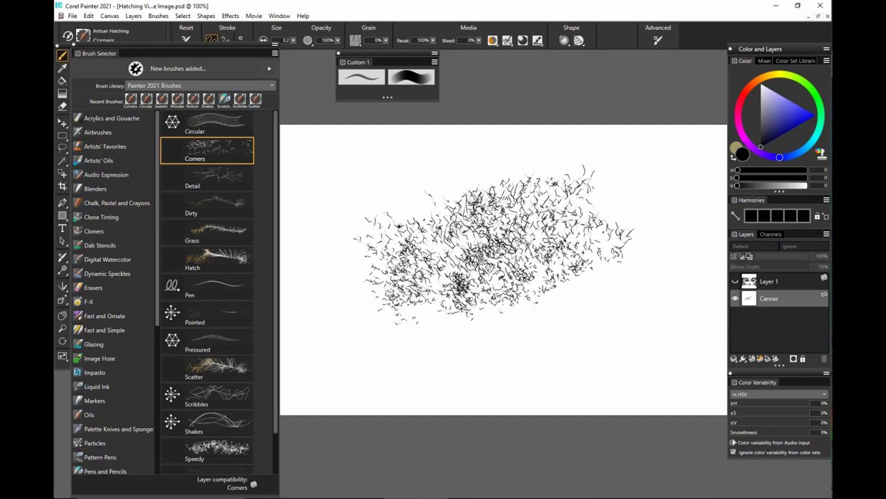
Try Corners marks at a larger brush size beside the textured patch, and undo them.
left_click_drag(421, 197, 439, 223)
mouse_move(405, 139)
left_mouse_down()
mouse_move(394, 165)
mouse_move(331, 232)
left_mouse_up()
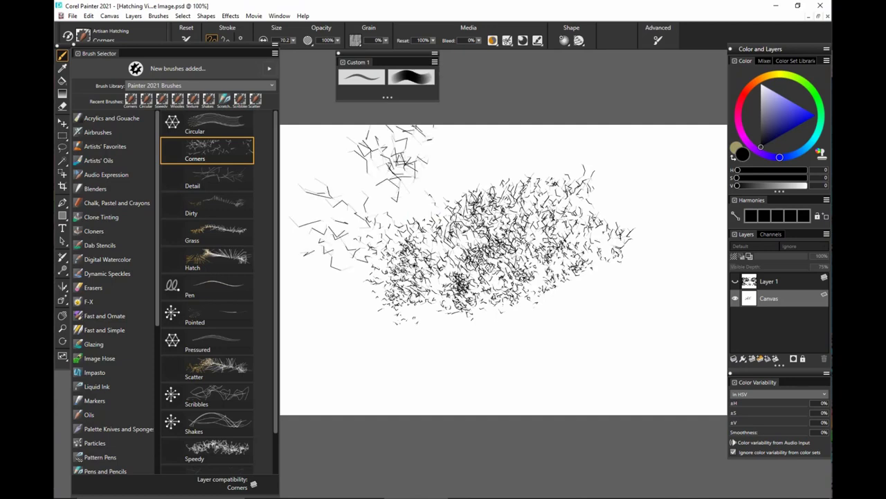
left_click_drag(421, 218, 427, 226)
left_click_drag(413, 161, 370, 229)
key("ctrl+z")
key("ctrl+z")
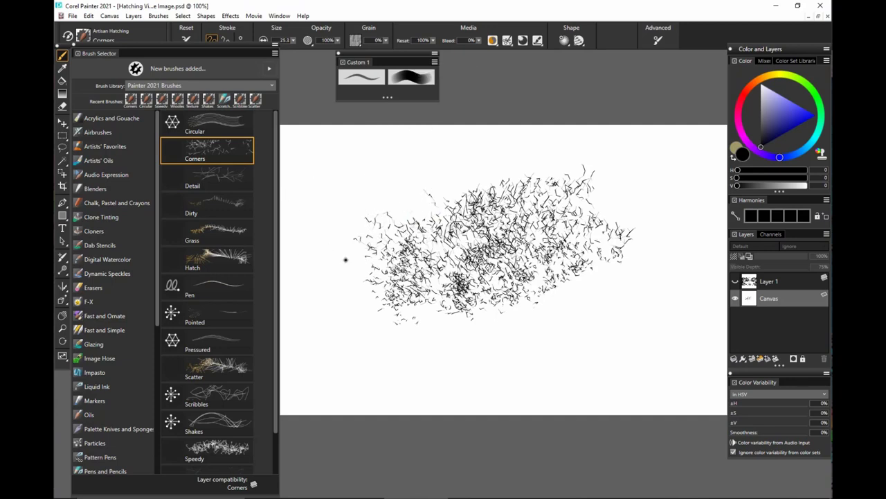
Erase all Corners marks from the canvas and switch to the Detail brush.
key("ctrl+a")
key("Delete")
key("ctrl+d")
left_click(547, 370)
key("ctrl+z")
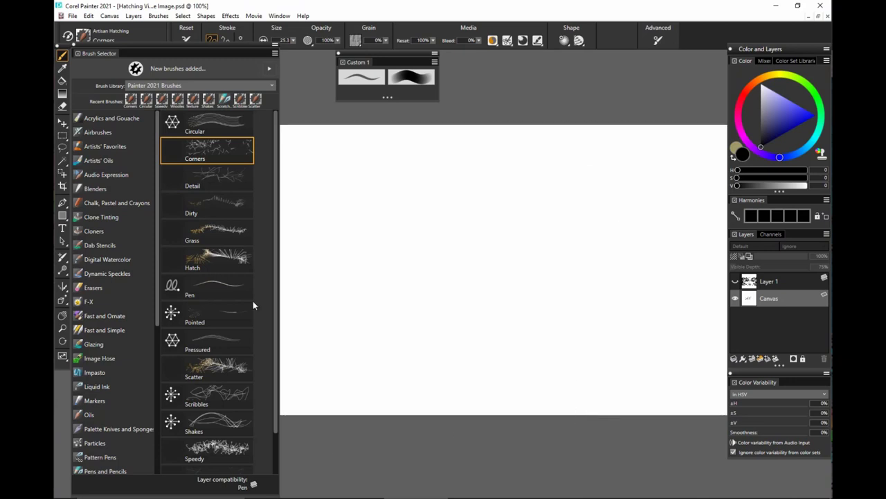
left_click(243, 181)
Try a few Detail strokes at brush size 11.7 on the empty canvas, and undo them.
mouse_move(426, 319)
left_mouse_down()
mouse_move(587, 308)
mouse_move(640, 324)
left_mouse_up()
key("ctrl+z")
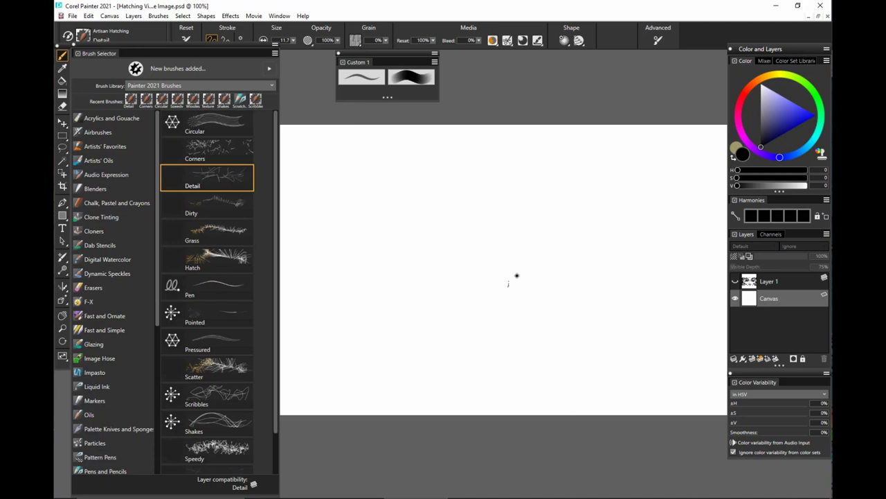
left_click_drag(521, 291, 554, 240)
key("ctrl+z")
Draw a freehand circle outline near the canvas centre with the first brush of the custom palette.
left_click(373, 82)
mouse_move(521, 216)
left_mouse_down()
mouse_move(466, 265)
mouse_move(496, 288)
mouse_move(533, 264)
mouse_move(525, 217)
left_mouse_up()
Shade the inner edge of the circle with the Detail brush, lowering its opacity to 40%.
left_click(146, 99)
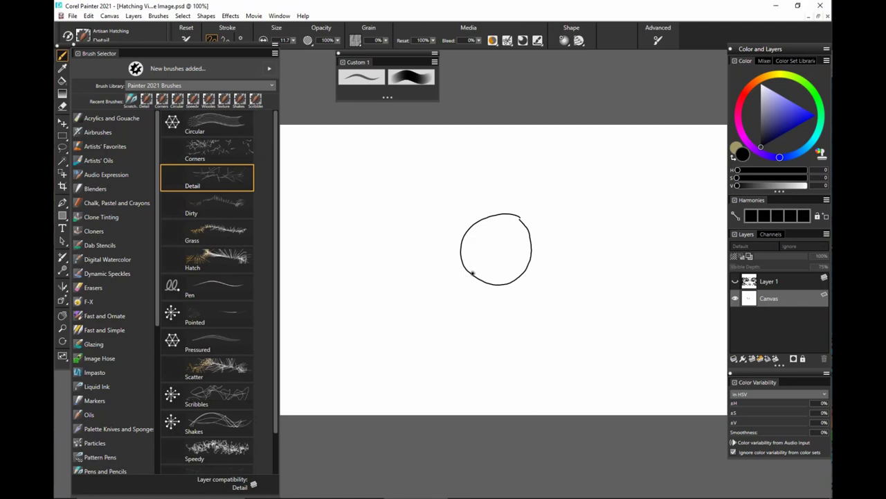
left_click_drag(473, 274, 488, 241)
key("ctrl+z")
mouse_move(471, 271)
left_mouse_down()
mouse_move(502, 242)
mouse_move(531, 242)
mouse_move(484, 246)
mouse_move(507, 235)
mouse_move(481, 250)
mouse_move(491, 232)
mouse_move(495, 244)
mouse_move(482, 250)
mouse_move(491, 236)
mouse_move(481, 255)
mouse_move(482, 239)
mouse_move(500, 224)
mouse_move(485, 225)
mouse_move(469, 244)
mouse_move(479, 277)
left_mouse_up()
key("4")
mouse_move(496, 240)
left_mouse_down()
mouse_move(470, 256)
mouse_move(501, 239)
mouse_move(483, 257)
mouse_move(488, 282)
mouse_move(522, 275)
left_mouse_up()
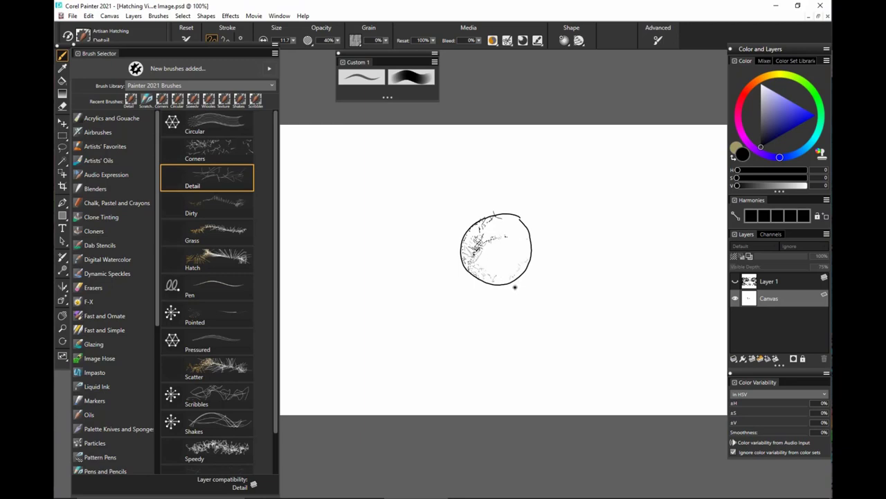
Remove the shaded circle from the canvas and switch to the Dirty brush.
key("ctrl+a")
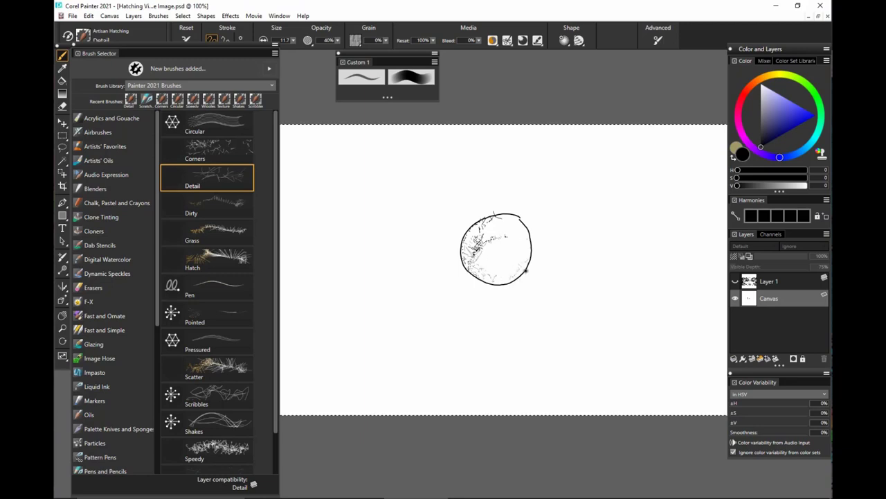
key("Delete")
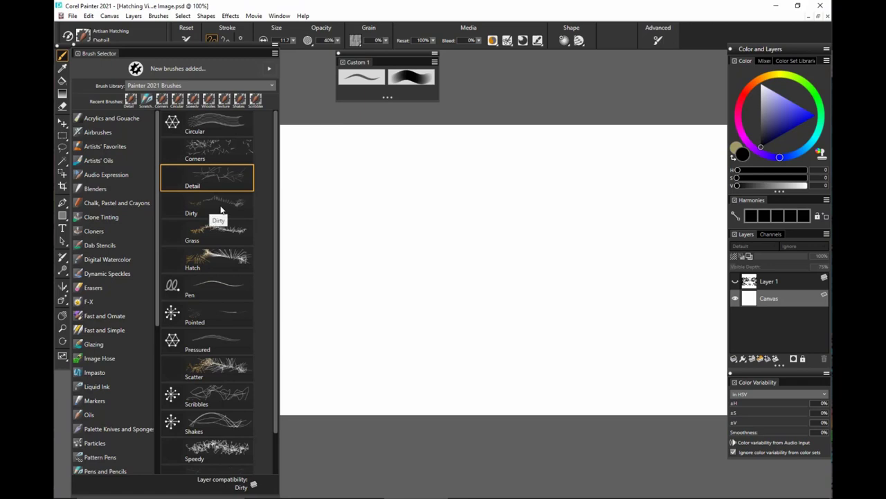
left_click(223, 205)
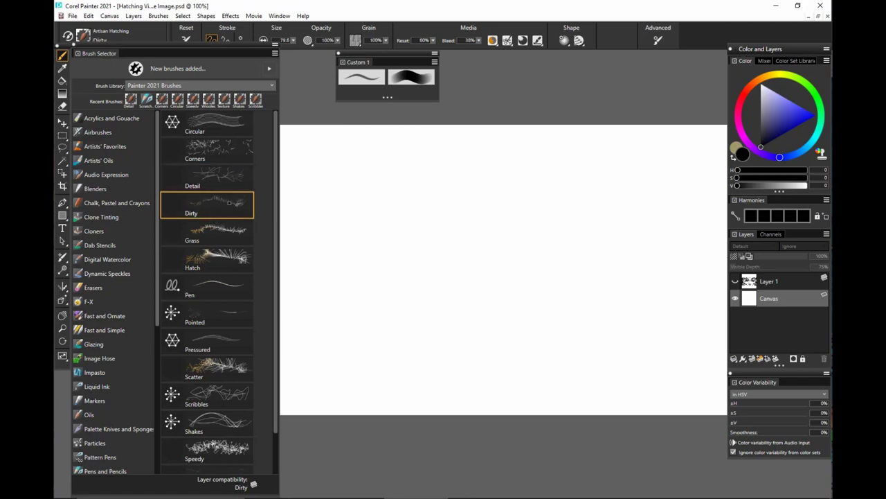
Undo the first trial Dirty strokes and scatter faint marks across the canvas centre at brush size 86.
left_click_drag(340, 301, 516, 240)
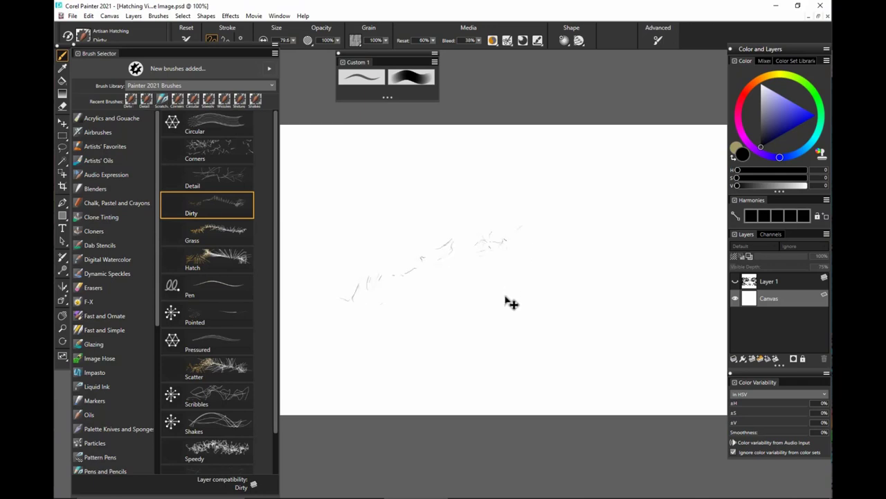
key("ctrl+z")
mouse_move(480, 288)
left_mouse_down()
mouse_move(456, 289)
mouse_move(525, 293)
mouse_move(511, 286)
mouse_move(579, 275)
mouse_move(566, 254)
left_mouse_up()
key("ctrl+z")
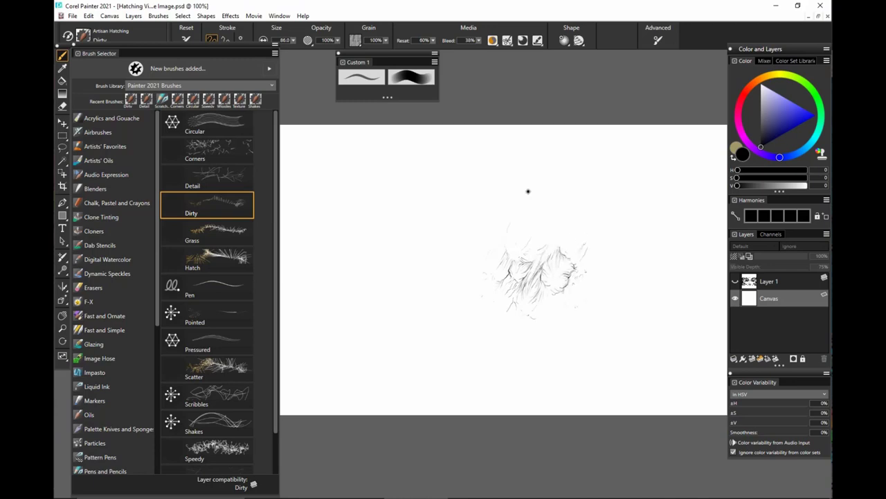
mouse_move(528, 191)
left_mouse_down()
mouse_move(539, 247)
mouse_move(488, 345)
mouse_move(633, 282)
mouse_move(551, 341)
mouse_move(605, 295)
mouse_move(463, 255)
mouse_move(523, 301)
mouse_move(430, 248)
mouse_move(603, 225)
mouse_move(466, 268)
mouse_move(610, 232)
mouse_move(478, 308)
mouse_move(491, 280)
mouse_move(529, 329)
mouse_move(514, 291)
left_mouse_up()
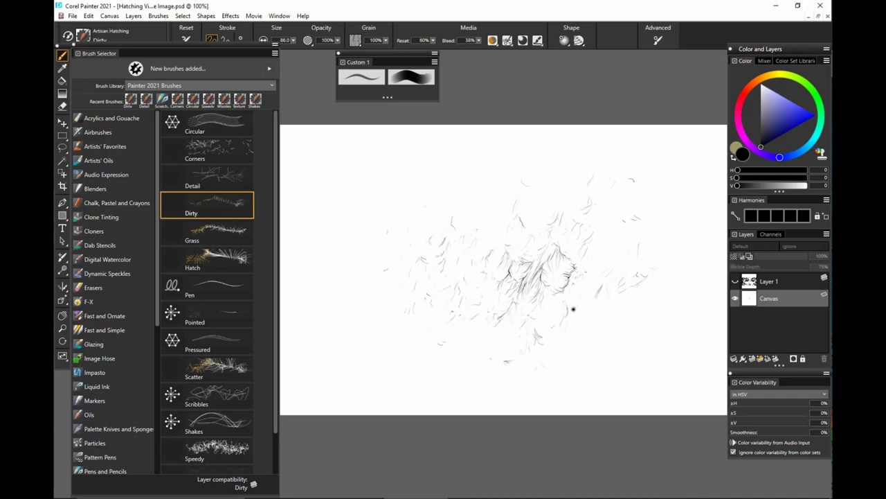
Show Layer 1, try Dirty shading on the portrait's nose and undo it, and return to the Canvas layer with Layer 1 hidden.
left_click(735, 282)
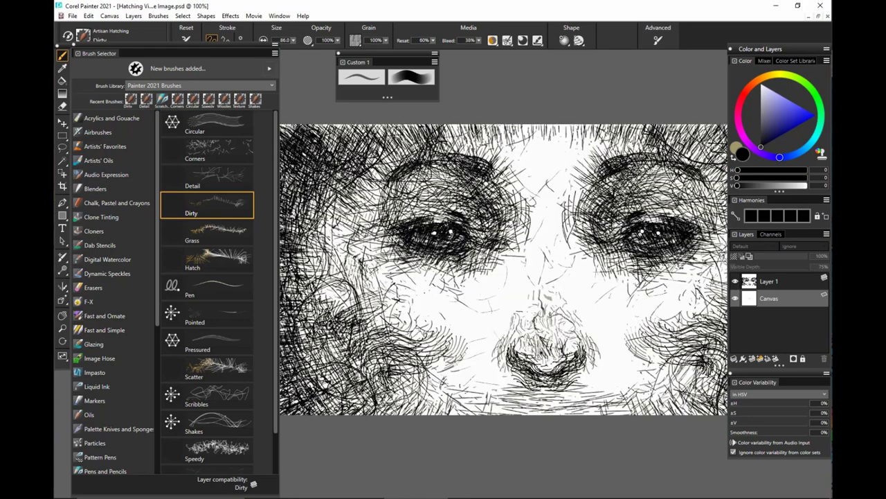
left_click(770, 282)
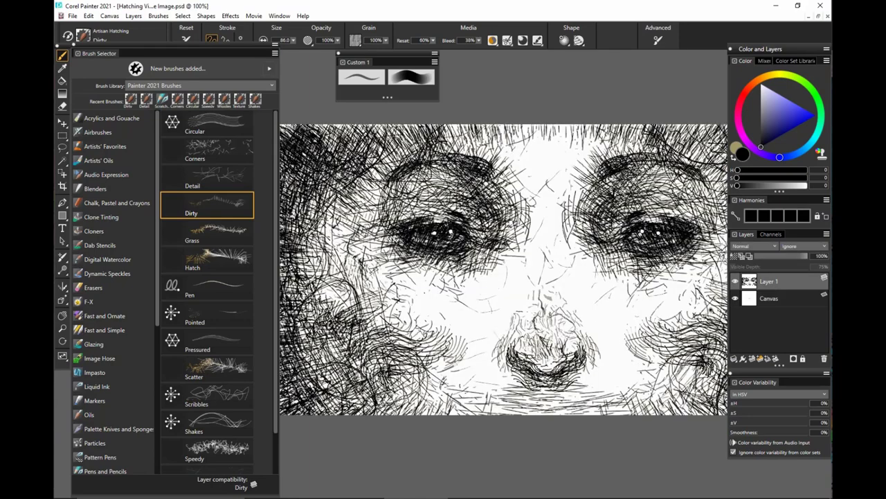
mouse_move(582, 310)
left_mouse_down()
mouse_move(569, 325)
mouse_move(519, 294)
mouse_move(556, 337)
left_mouse_up()
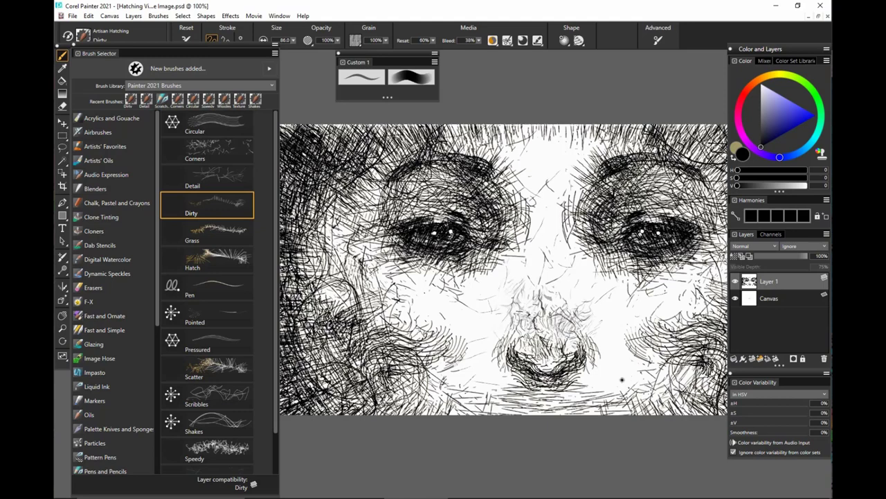
key("ctrl+z")
key("ctrl+z")
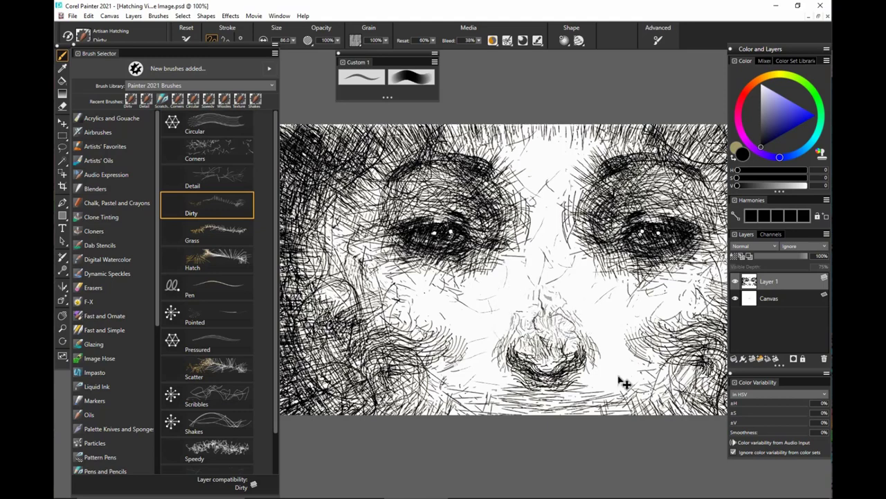
left_click(735, 281)
left_click(764, 305)
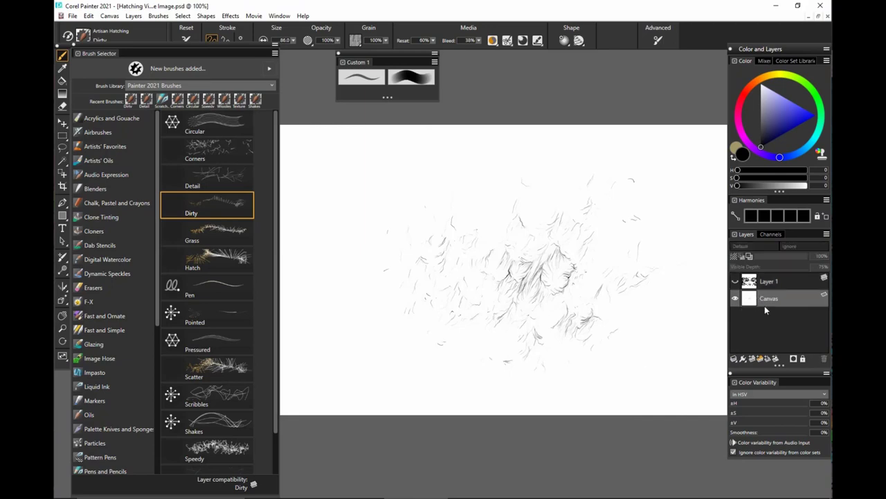
Delete the Dirty marks from the canvas and switch to the Grass brush.
key("ctrl+a")
key("Delete")
left_click(252, 229)
Try one Grass stroke across the middle of the canvas at its default size, and undo it.
mouse_move(389, 276)
left_mouse_down()
mouse_move(461, 247)
mouse_move(512, 287)
left_mouse_up()
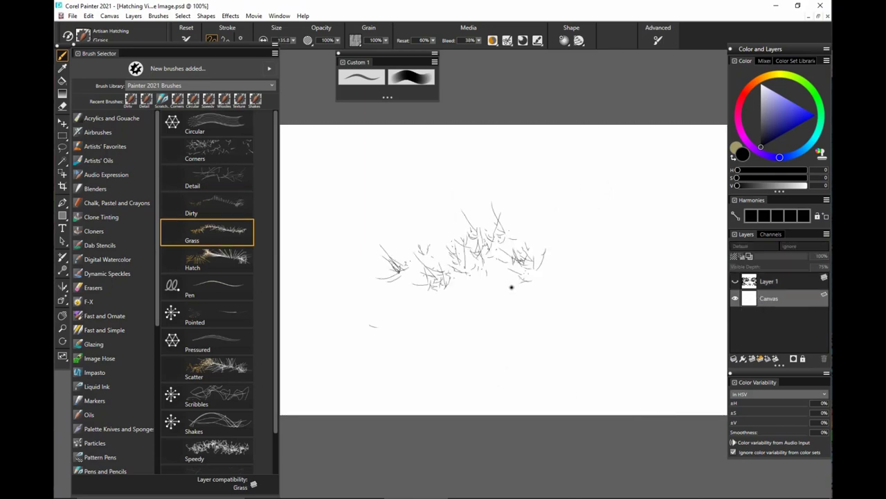
key("ctrl+z")
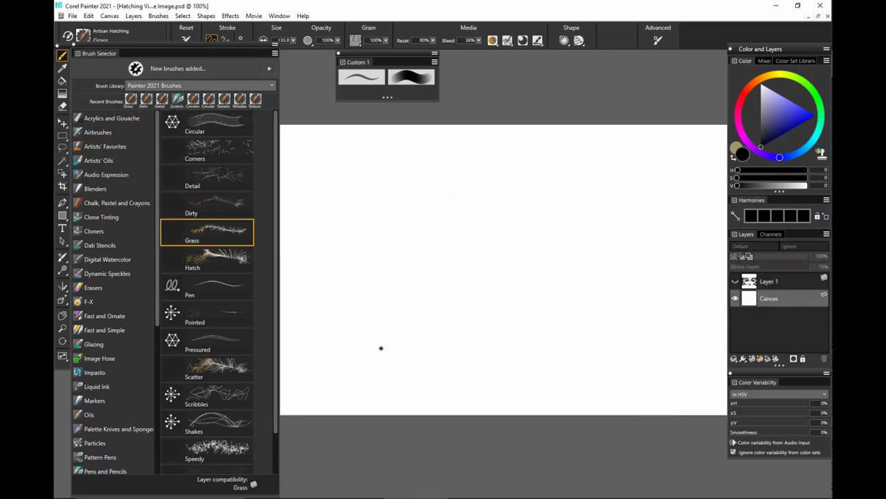
Try Grass strokes across the middle of the canvas at different brush sizes, undoing the first one.
scroll(277, 400, "down", 1)
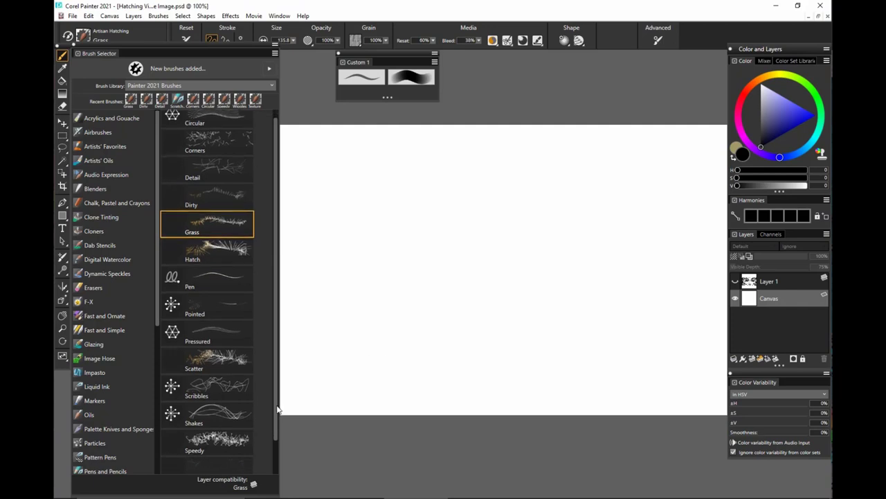
left_click_drag(356, 324, 518, 318)
key("ctrl+z")
left_click_drag(372, 302, 357, 312)
mouse_move(348, 336)
left_mouse_down()
mouse_move(433, 324)
mouse_move(370, 356)
mouse_move(459, 313)
mouse_move(649, 346)
mouse_move(512, 309)
mouse_move(382, 338)
mouse_move(493, 308)
left_mouse_up()
Switch to the Scatter brush and build up an arched band of marks across the canvas centre at size 21.9, undoing the early trials.
left_click(207, 359)
mouse_move(339, 342)
left_mouse_down()
mouse_move(477, 296)
mouse_move(601, 306)
left_mouse_up()
key("ctrl+z")
left_click_drag(422, 318, 430, 317)
mouse_move(339, 342)
left_mouse_down()
mouse_move(520, 307)
mouse_move(609, 316)
left_mouse_up()
key("ctrl+z")
key("ctrl+z")
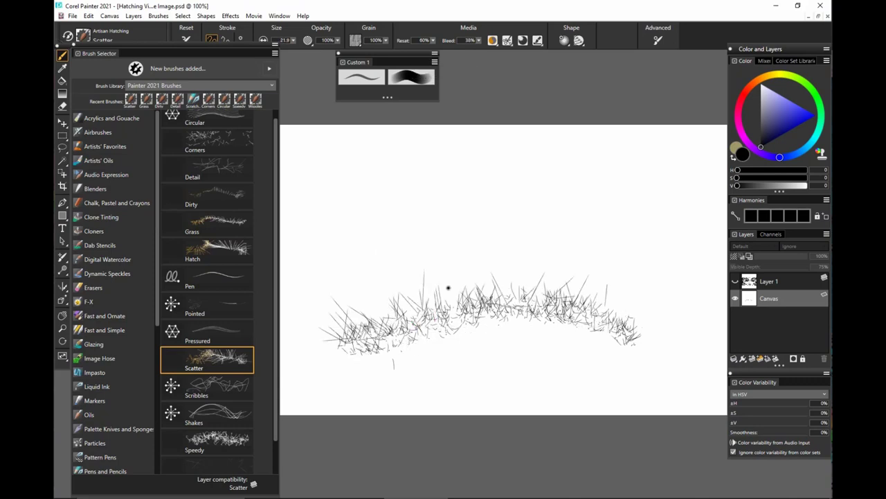
mouse_move(448, 287)
left_mouse_down()
mouse_move(443, 305)
mouse_move(484, 288)
mouse_move(439, 266)
mouse_move(433, 299)
mouse_move(446, 297)
left_mouse_up()
left_click_drag(679, 214, 633, 233)
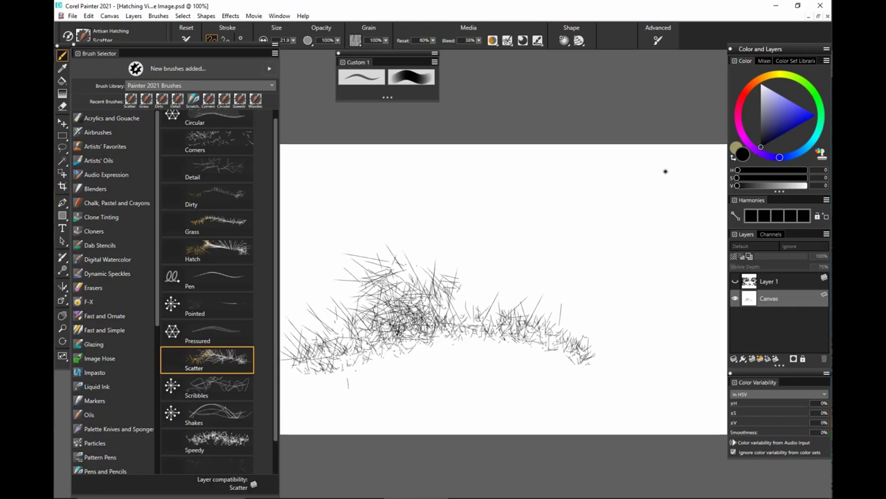
Enlarge the Scatter brush to 116.3 and 197.4 and spread long scattered lines over the canvas's upper-right area.
mouse_move(665, 171)
left_mouse_down()
mouse_move(644, 147)
mouse_move(631, 220)
mouse_move(611, 252)
mouse_move(626, 270)
mouse_move(626, 295)
mouse_move(636, 272)
mouse_move(649, 291)
mouse_move(647, 266)
mouse_move(663, 284)
mouse_move(687, 266)
mouse_move(662, 289)
mouse_move(674, 294)
mouse_move(684, 272)
mouse_move(666, 210)
mouse_move(683, 173)
left_mouse_up()
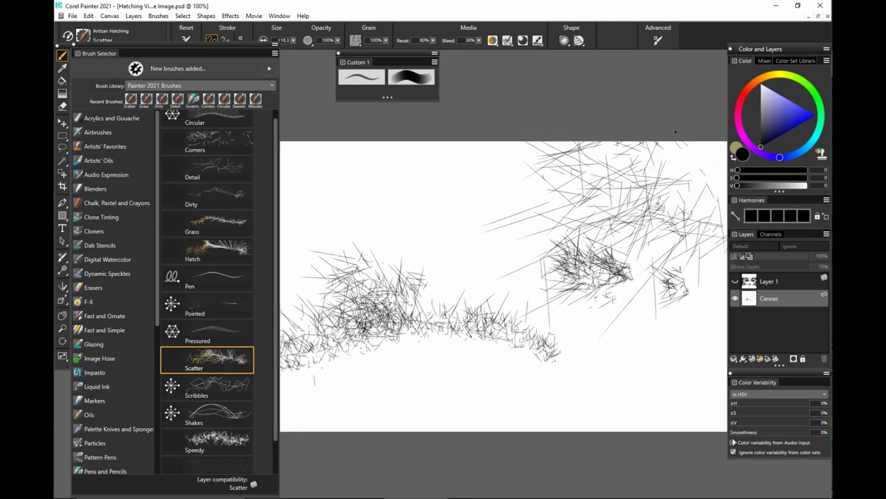
mouse_move(692, 267)
left_mouse_down()
mouse_move(660, 142)
mouse_move(699, 198)
mouse_move(714, 191)
left_mouse_up()
left_click_drag(509, 166, 593, 214)
mouse_move(485, 180)
left_mouse_down()
mouse_move(492, 232)
mouse_move(595, 298)
left_mouse_up()
left_click_drag(641, 276, 700, 385)
left_click_drag(557, 284, 585, 281)
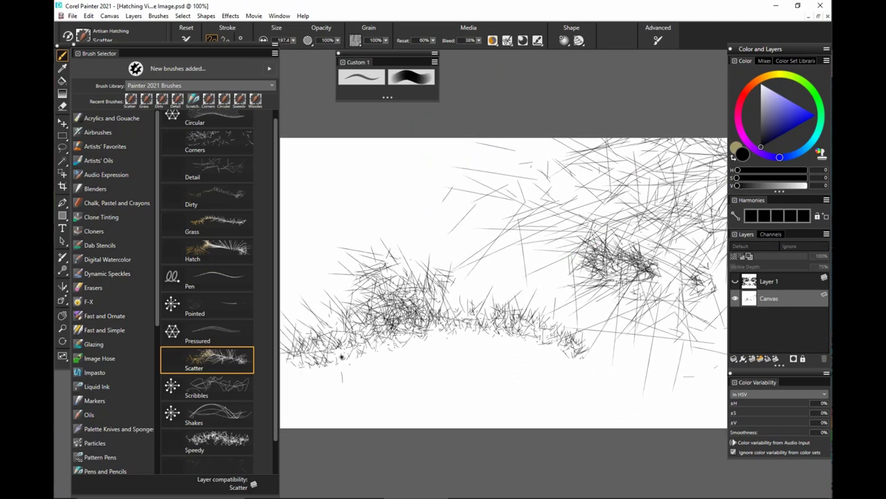
Switch to the Hatch brush and clear all Scatter marks from the canvas.
left_click(247, 257)
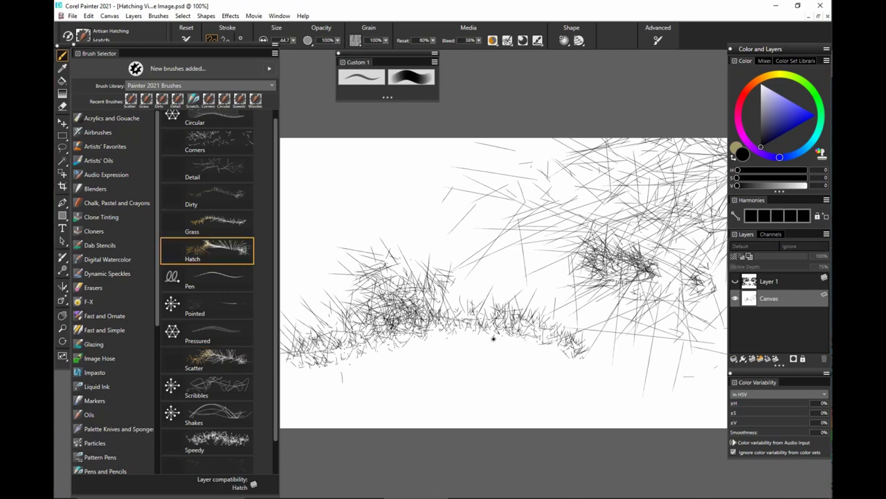
left_click_drag(675, 309, 662, 332)
key("ctrl+a")
key("BackSpace")
key("ctrl+d")
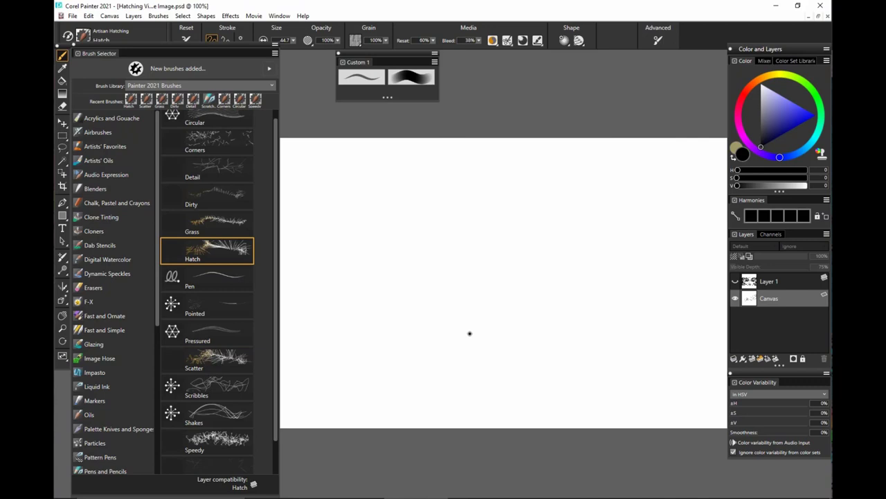
Try Hatch strokes across the canvas centre at size 44.7, and clear them from the canvas.
left_click_drag(455, 339, 555, 315)
key("ctrl+z")
left_click_drag(410, 381, 445, 362)
mouse_move(371, 386)
left_mouse_down()
mouse_move(391, 374)
mouse_move(486, 213)
left_mouse_up()
key("ctrl+a")
key("Delete")
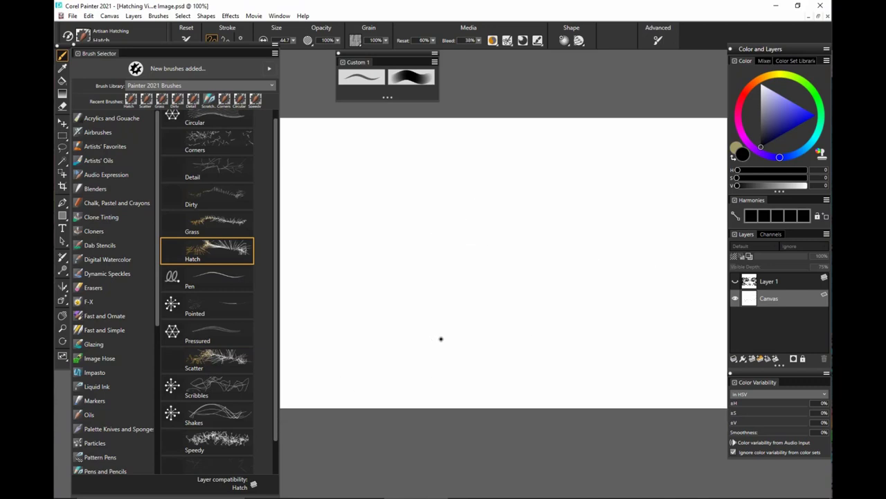
Shade a dense cross-hatched patch at size 15 in the canvas's upper centre and add rows of hatching down and beneath it.
mouse_move(458, 199)
left_mouse_down()
mouse_move(435, 322)
mouse_move(476, 157)
mouse_move(449, 228)
mouse_move(434, 235)
mouse_move(472, 228)
mouse_move(445, 218)
mouse_move(475, 208)
mouse_move(432, 217)
mouse_move(473, 184)
mouse_move(434, 181)
mouse_move(459, 220)
mouse_move(469, 217)
mouse_move(459, 238)
mouse_move(480, 240)
mouse_move(443, 259)
mouse_move(470, 234)
mouse_move(452, 245)
mouse_move(460, 231)
mouse_move(441, 238)
mouse_move(470, 229)
mouse_move(481, 196)
mouse_move(471, 183)
mouse_move(458, 185)
mouse_move(485, 207)
mouse_move(422, 217)
mouse_move(425, 200)
mouse_move(407, 192)
mouse_move(444, 175)
mouse_move(409, 171)
mouse_move(454, 178)
mouse_move(451, 259)
left_mouse_up()
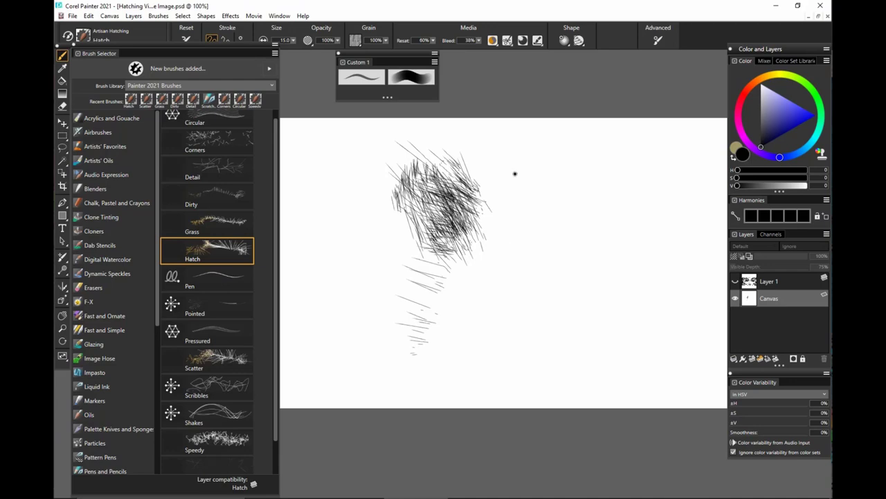
left_click_drag(398, 198, 398, 233)
left_click_drag(478, 219, 468, 266)
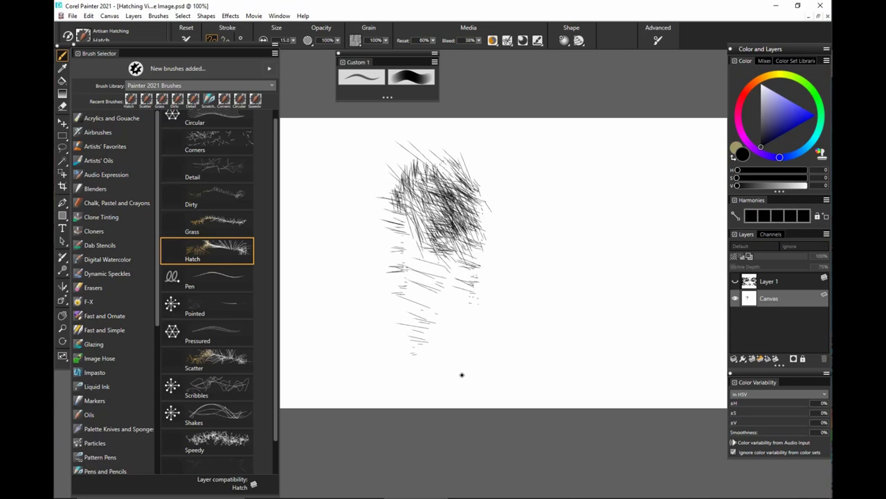
mouse_move(419, 225)
left_mouse_down()
mouse_move(460, 242)
mouse_move(453, 239)
left_mouse_up()
mouse_move(396, 308)
left_mouse_down()
mouse_move(482, 311)
mouse_move(398, 298)
mouse_move(497, 323)
left_mouse_up()
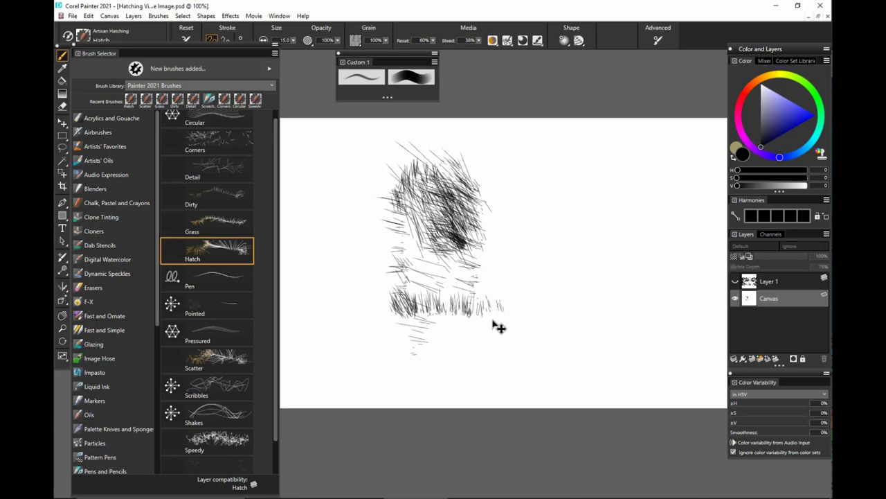
Clear the hatching from the canvas and switch to the Pen brush.
key("ctrl+a")
key("Delete")
left_click(231, 281)
Delete a first trial Pen scribble and sketch a slanted cylindrical handle with curved contour hatching at brush size 76.4.
mouse_move(508, 207)
left_mouse_down()
mouse_move(503, 272)
mouse_move(543, 255)
left_mouse_up()
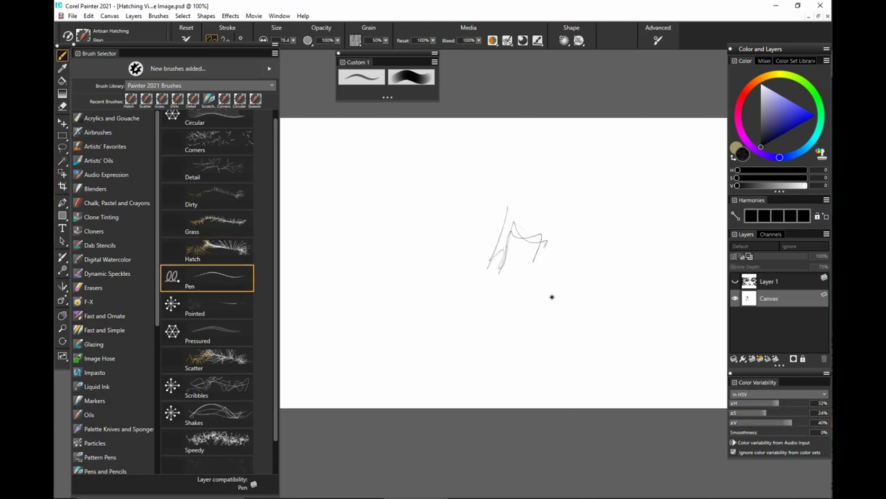
key("Delete")
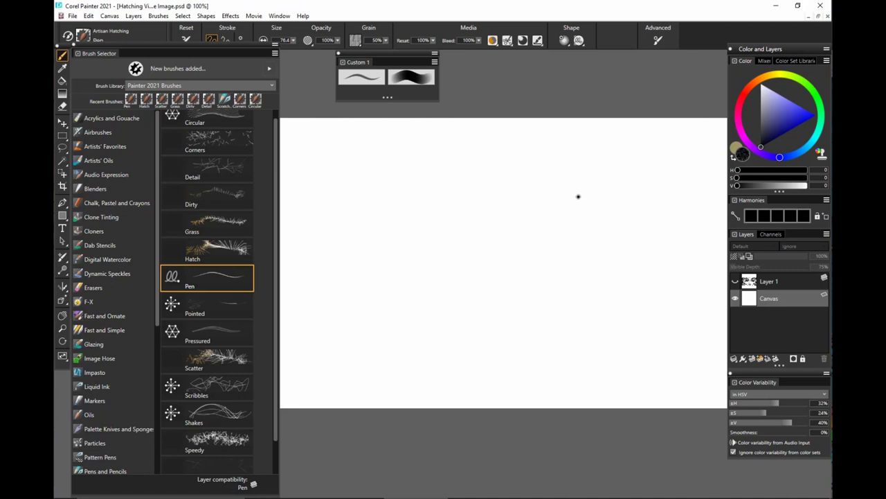
mouse_move(578, 197)
left_mouse_down()
mouse_move(615, 178)
mouse_move(629, 183)
mouse_move(625, 209)
mouse_move(601, 180)
mouse_move(619, 201)
mouse_move(587, 189)
mouse_move(618, 209)
mouse_move(594, 202)
mouse_move(612, 191)
mouse_move(594, 189)
mouse_move(623, 196)
mouse_move(613, 178)
mouse_move(608, 212)
mouse_move(597, 206)
mouse_move(612, 224)
mouse_move(617, 209)
mouse_move(605, 211)
mouse_move(619, 215)
mouse_move(592, 244)
mouse_move(596, 223)
mouse_move(606, 224)
mouse_move(573, 213)
mouse_move(536, 259)
left_mouse_up()
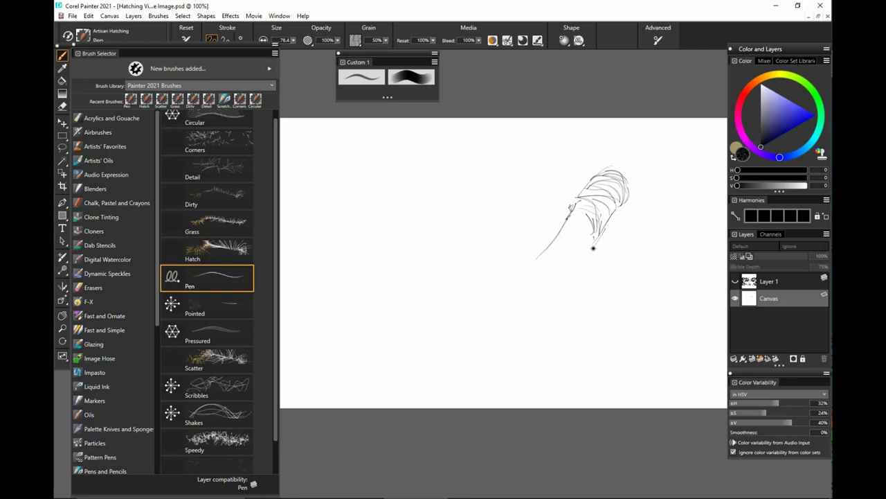
left_click_drag(593, 248, 552, 303)
mouse_move(573, 215)
left_mouse_down()
mouse_move(526, 285)
mouse_move(547, 314)
mouse_move(566, 281)
left_mouse_up()
mouse_move(521, 304)
left_mouse_down()
mouse_move(508, 329)
mouse_move(516, 313)
mouse_move(534, 317)
mouse_move(521, 310)
mouse_move(550, 308)
mouse_move(519, 307)
mouse_move(529, 324)
mouse_move(506, 354)
mouse_move(511, 331)
mouse_move(521, 337)
mouse_move(511, 326)
mouse_move(529, 317)
mouse_move(490, 362)
mouse_move(502, 344)
left_mouse_up()
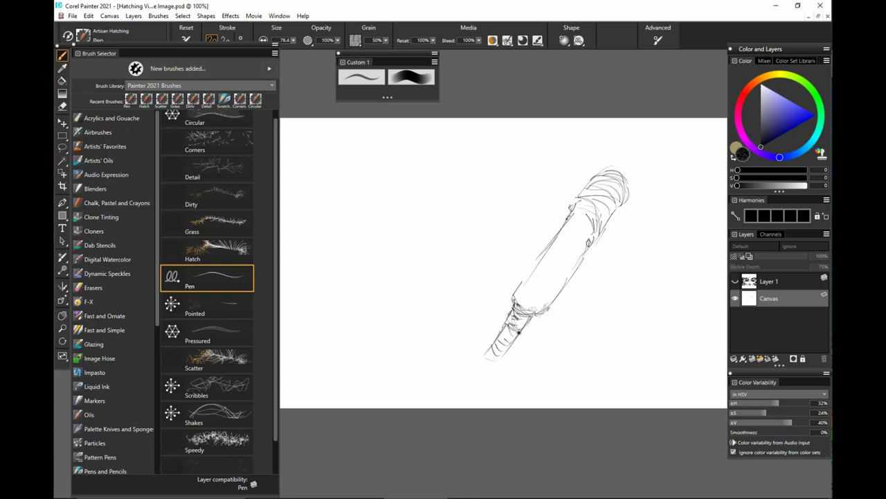
mouse_move(560, 235)
left_mouse_down()
mouse_move(576, 245)
mouse_move(583, 236)
left_mouse_up()
left_click_drag(568, 221, 587, 224)
mouse_move(575, 213)
left_mouse_down()
mouse_move(593, 251)
mouse_move(587, 220)
left_mouse_up()
Clear the handle sketch from the canvas, deselect, and switch to the Pointed brush.
key("ctrl+a")
key("Delete")
key("ctrl+d")
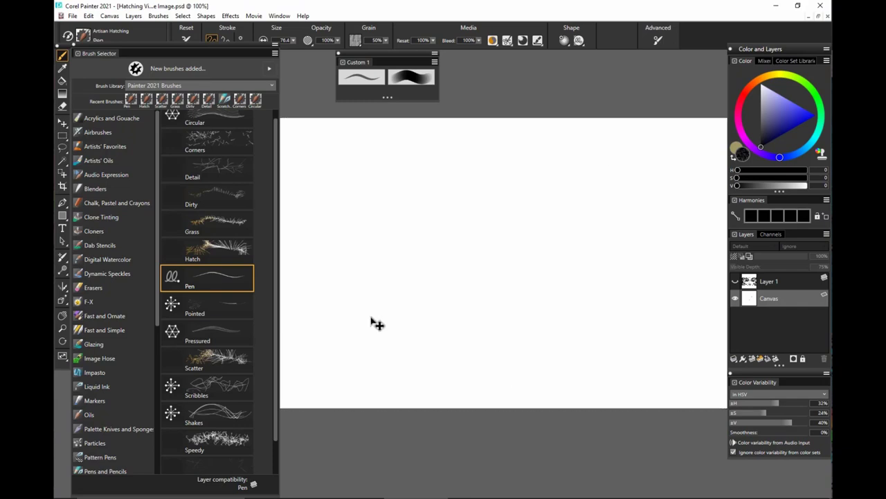
left_click(207, 305)
Paint two curved Pointed strokes at size 30 that rise and arch across the canvas centre, undoing the unwanted attempts.
mouse_move(427, 337)
left_mouse_down()
mouse_move(574, 250)
mouse_move(443, 328)
left_mouse_up()
key("ctrl+z")
mouse_move(381, 331)
left_mouse_down()
mouse_move(415, 353)
mouse_move(405, 339)
mouse_move(504, 269)
left_mouse_up()
key("ctrl+z")
mouse_move(419, 326)
left_mouse_down()
mouse_move(426, 332)
mouse_move(526, 256)
left_mouse_up()
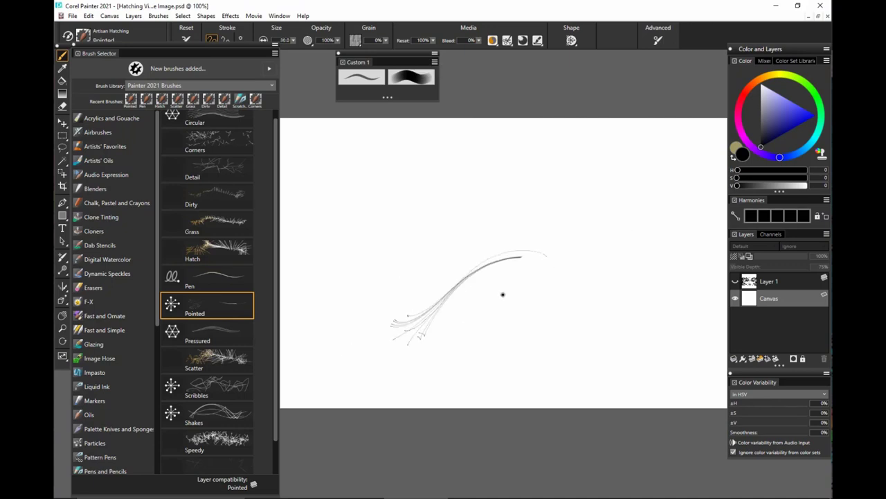
left_click_drag(415, 312, 548, 288)
key("ctrl+z")
left_click_drag(412, 296, 562, 287)
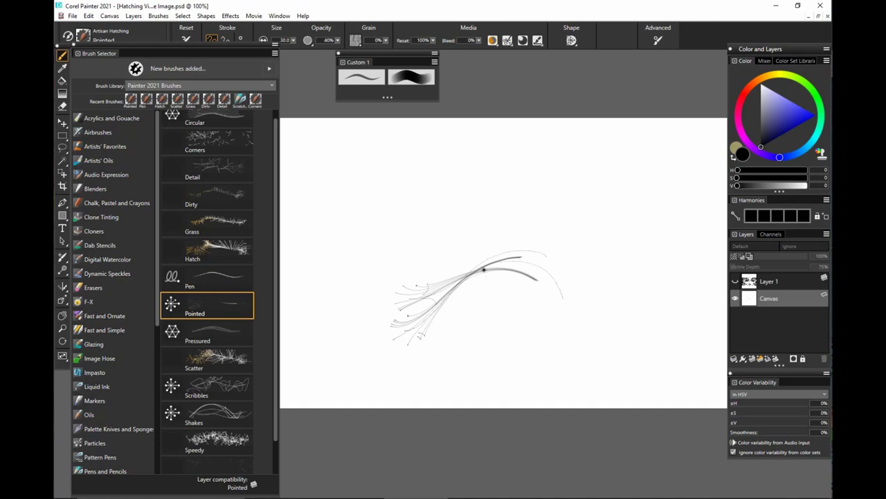
Continue the Pointed curve into a rounded arc with lighter strokes at 40% opacity, undoing the unwanted attempts.
left_click_drag(483, 269, 530, 330)
left_click_drag(456, 273, 552, 296)
key("ctrl+z")
key("ctrl+z")
mouse_move(417, 277)
left_mouse_down()
mouse_move(490, 264)
mouse_move(540, 309)
left_mouse_up()
key("ctrl+z")
mouse_move(455, 269)
left_mouse_down()
mouse_move(529, 265)
mouse_move(537, 369)
left_mouse_up()
mouse_move(542, 293)
left_mouse_down()
mouse_move(526, 357)
mouse_move(466, 362)
left_mouse_up()
key("ctrl+z")
mouse_move(544, 294)
left_mouse_down()
mouse_move(539, 370)
mouse_move(493, 368)
mouse_move(536, 292)
left_mouse_up()
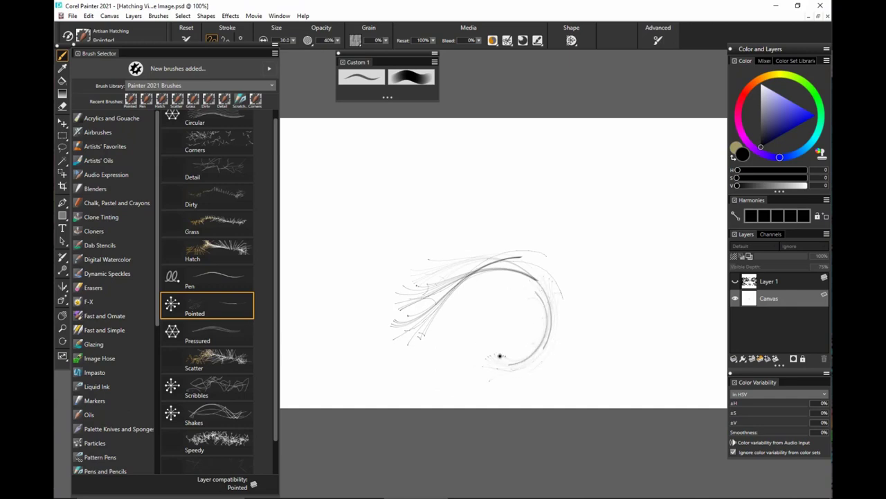
mouse_move(500, 356)
left_mouse_down()
mouse_move(534, 355)
mouse_move(545, 301)
mouse_move(503, 280)
mouse_move(510, 361)
mouse_move(545, 315)
mouse_move(517, 279)
mouse_move(480, 289)
mouse_move(508, 331)
left_mouse_up()
mouse_move(563, 311)
left_mouse_down()
mouse_move(577, 261)
mouse_move(626, 228)
left_mouse_up()
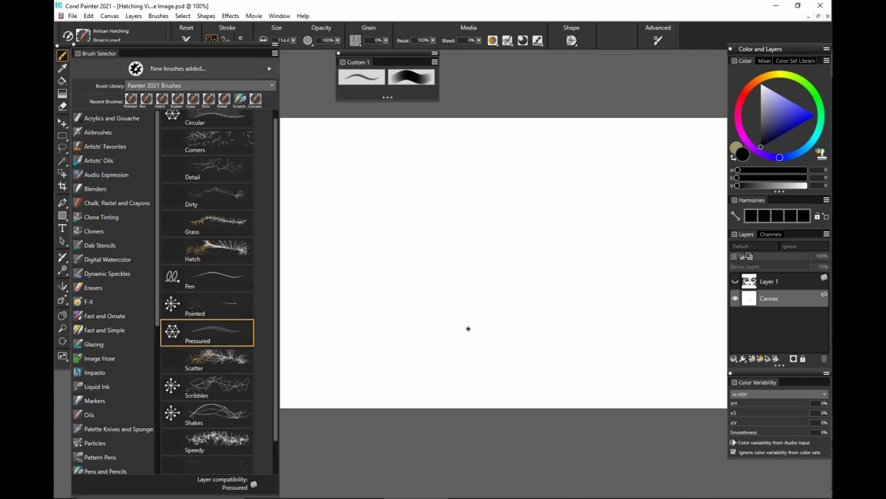
Paint overlapping Pressured strokes at size 114.4 over the canvas centre, undoing the first diagonal trials.
mouse_move(399, 325)
left_mouse_down()
mouse_move(475, 268)
mouse_move(562, 263)
left_mouse_up()
key("ctrl+z")
left_click_drag(625, 197, 431, 379)
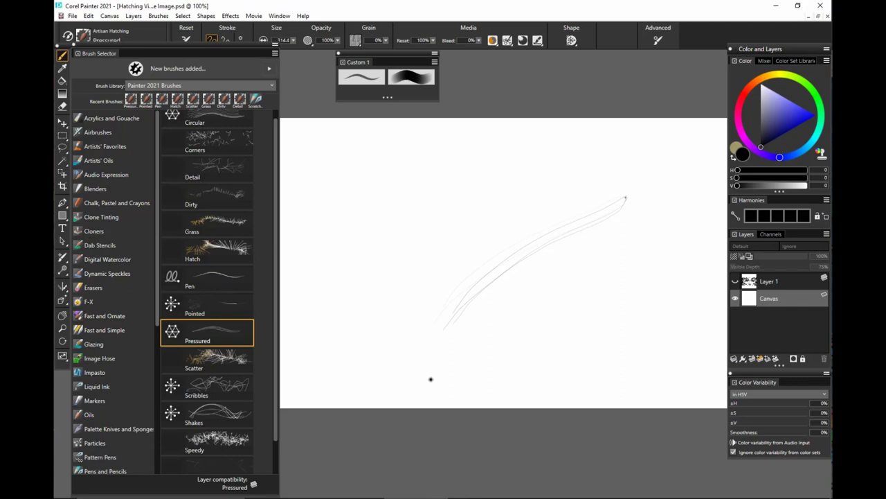
key("ctrl+z")
mouse_move(625, 215)
left_mouse_down()
mouse_move(621, 204)
mouse_move(607, 217)
mouse_move(619, 228)
mouse_move(540, 245)
mouse_move(585, 238)
mouse_move(417, 303)
mouse_move(413, 346)
mouse_move(629, 263)
mouse_move(615, 248)
mouse_move(505, 301)
mouse_move(538, 166)
mouse_move(564, 206)
mouse_move(491, 329)
mouse_move(607, 173)
mouse_move(469, 263)
mouse_move(538, 325)
mouse_move(593, 178)
mouse_move(505, 326)
mouse_move(465, 337)
left_mouse_up()
key("ctrl+z")
key("ctrl+z")
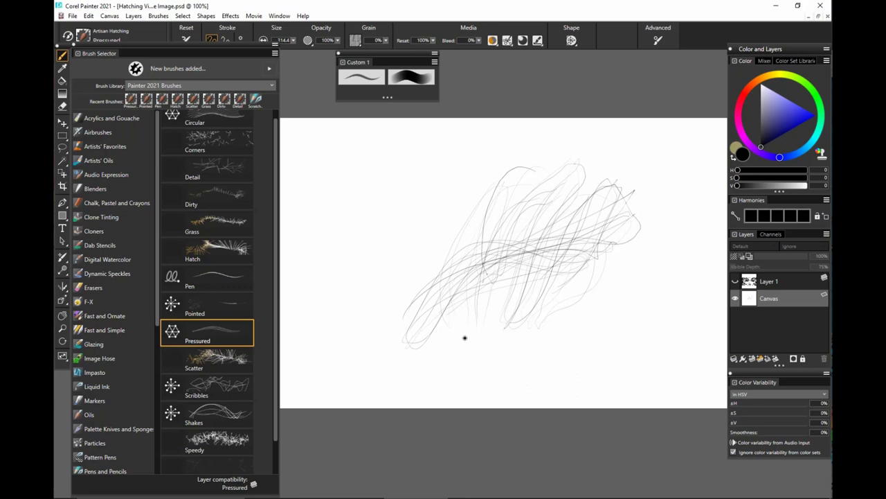
mouse_move(441, 214)
left_mouse_down()
mouse_move(469, 173)
mouse_move(458, 273)
left_mouse_up()
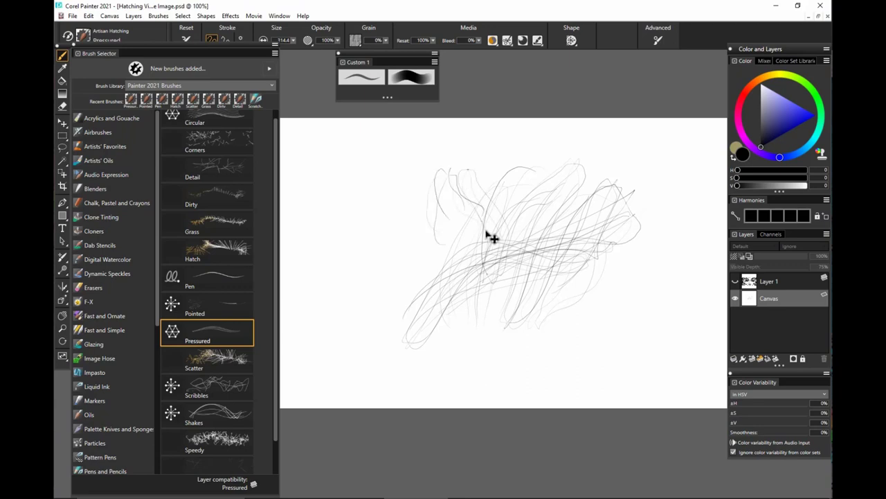
Clear the Pressured strokes from the canvas and switch to the Scatter brush.
key("ctrl+a")
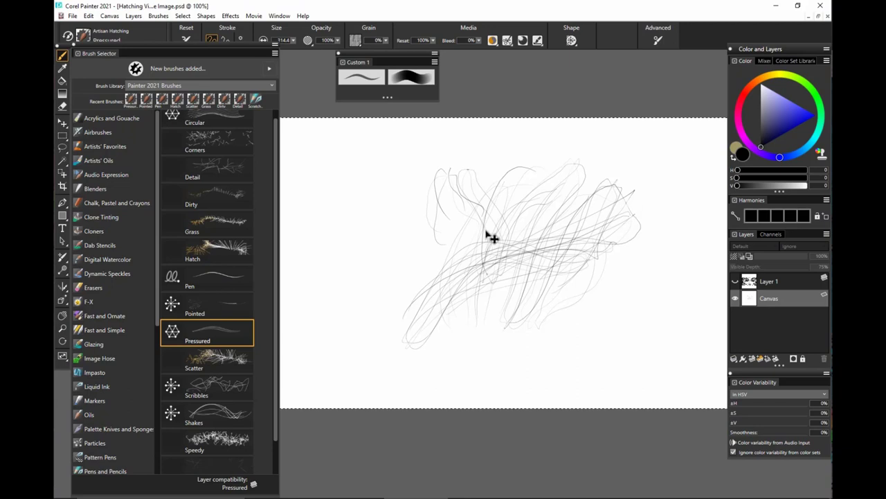
key("Delete")
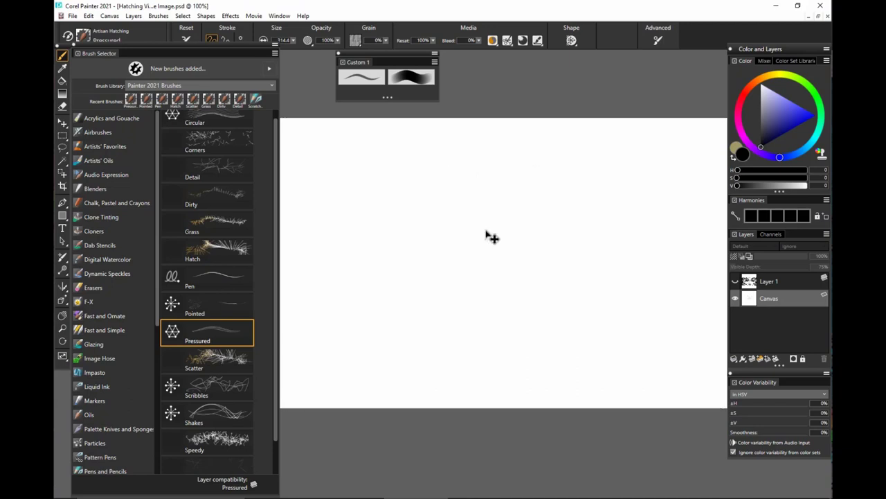
left_click(208, 358)
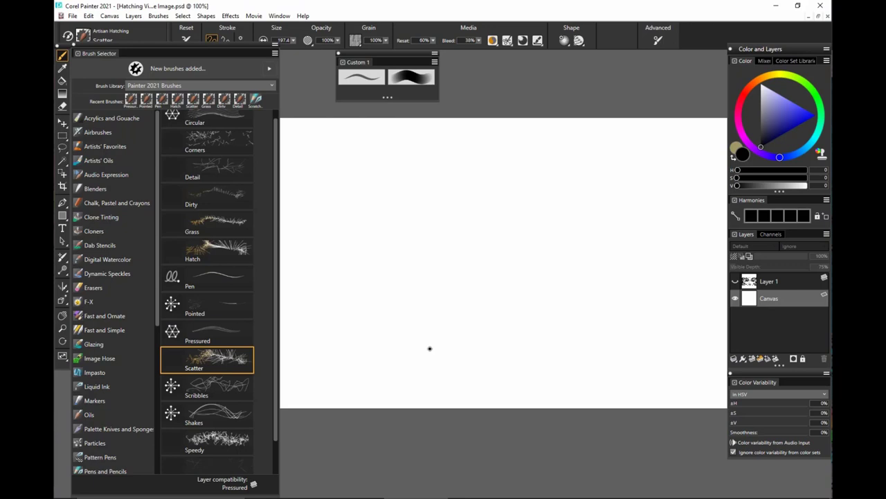
Paint Scatter strokes at sizes 197.4 and 34.5 across the canvas's centre and right, undoing the first two large ones.
mouse_move(430, 348)
left_mouse_down()
mouse_move(572, 291)
mouse_move(651, 317)
left_mouse_up()
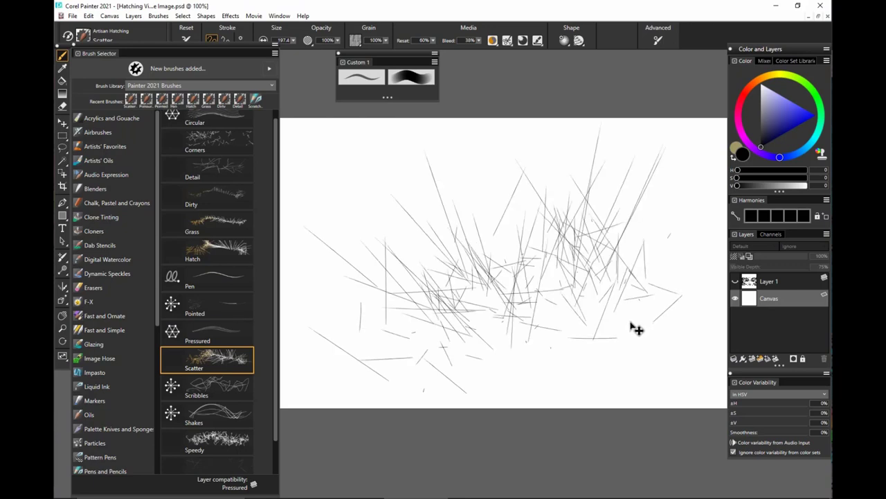
key("ctrl+z")
left_click_drag(369, 363, 693, 268)
key("ctrl+z")
left_click_drag(453, 348, 699, 258)
mouse_move(575, 297)
left_mouse_down()
mouse_move(547, 332)
mouse_move(594, 346)
mouse_move(644, 277)
mouse_move(666, 316)
mouse_move(658, 291)
left_mouse_up()
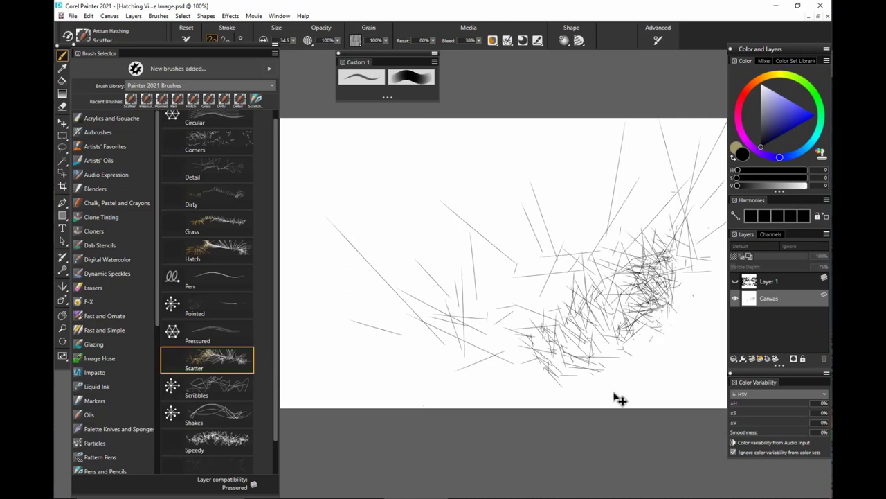
Clear the Scatter strokes from the canvas and switch to the Scribbles brush.
key("ctrl+a")
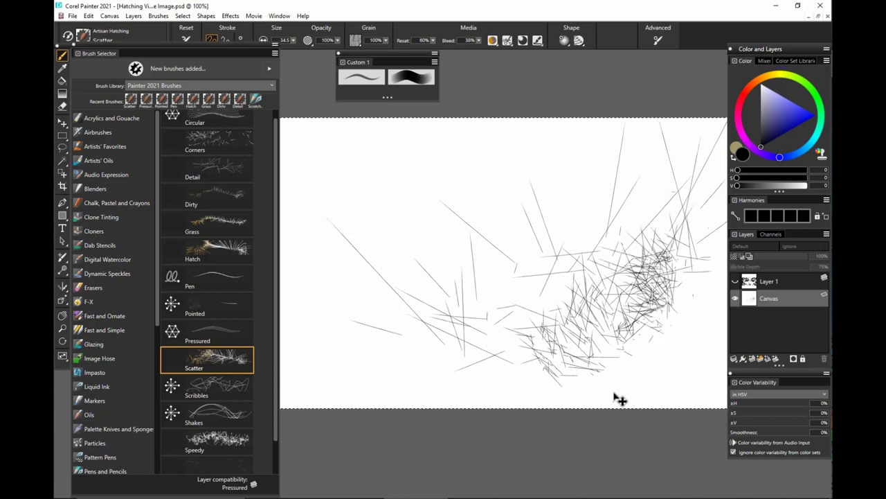
key("Delete")
left_click(228, 385)
Try long Scribbles strokes at size 21.6 across the canvas, and undo them.
left_click_drag(338, 331, 671, 295)
key("ctrl+z")
mouse_move(655, 196)
left_mouse_down()
mouse_move(467, 241)
mouse_move(256, 386)
left_mouse_up()
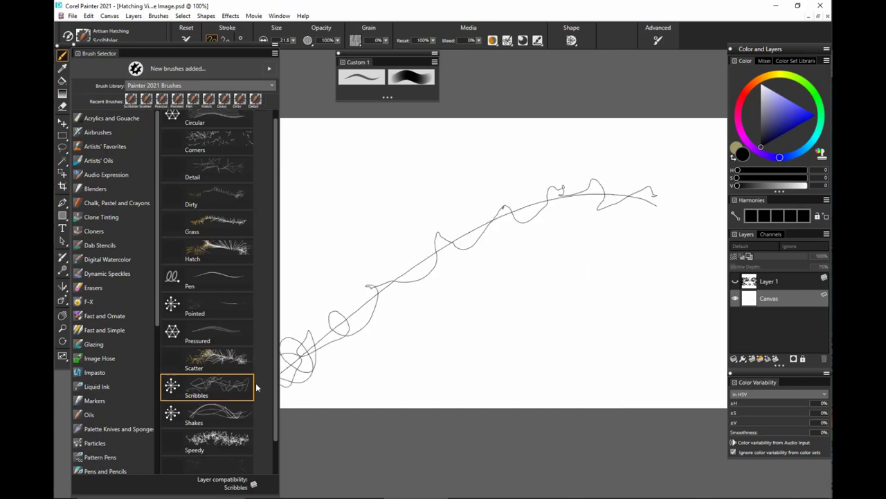
mouse_move(434, 367)
left_mouse_down()
mouse_move(519, 366)
mouse_move(451, 364)
left_mouse_up()
key("ctrl+z")
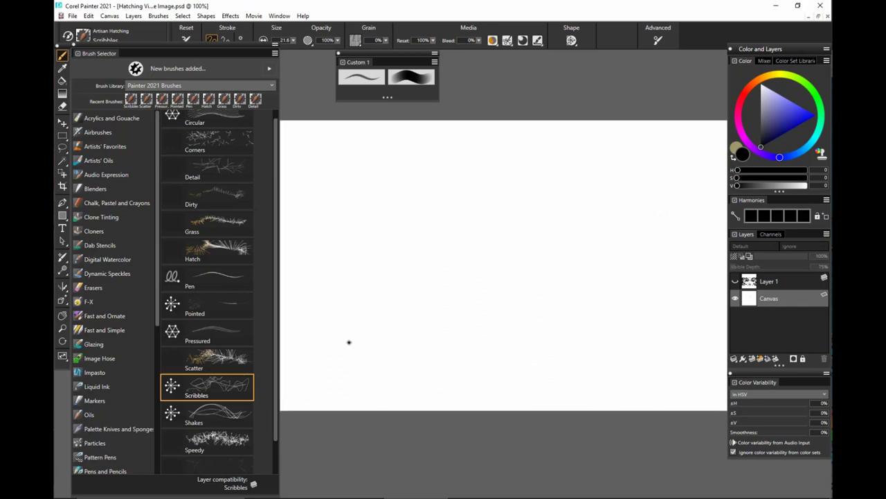
Try Scribbles strokes across the canvas with the brush enlarged to 135.1, and undo them.
left_click_drag(336, 340, 392, 329)
mouse_move(326, 340)
left_mouse_down()
mouse_move(560, 239)
mouse_move(706, 205)
mouse_move(727, 187)
left_mouse_up()
left_click_drag(679, 309, 599, 327)
left_click_drag(663, 253, 645, 244)
left_click_drag(525, 256, 507, 247)
key("ctrl+z")
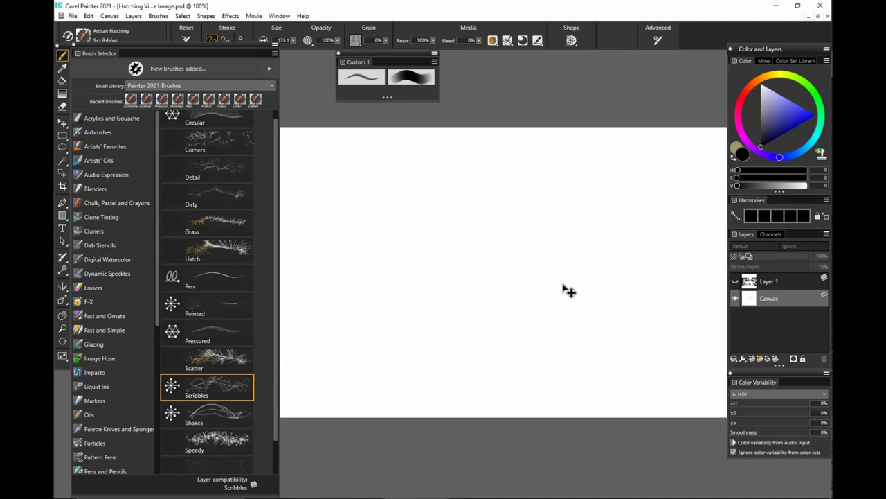
Reduce the Scribbles brush to size 10.8 and paint one rising arched stroke across the canvas centre, undoing the first attempt.
left_click_drag(532, 300, 536, 301)
mouse_move(478, 332)
left_mouse_down()
mouse_move(593, 277)
mouse_move(659, 277)
left_mouse_up()
key("ctrl+z")
mouse_move(443, 346)
left_mouse_down()
mouse_move(520, 305)
mouse_move(663, 254)
left_mouse_up()
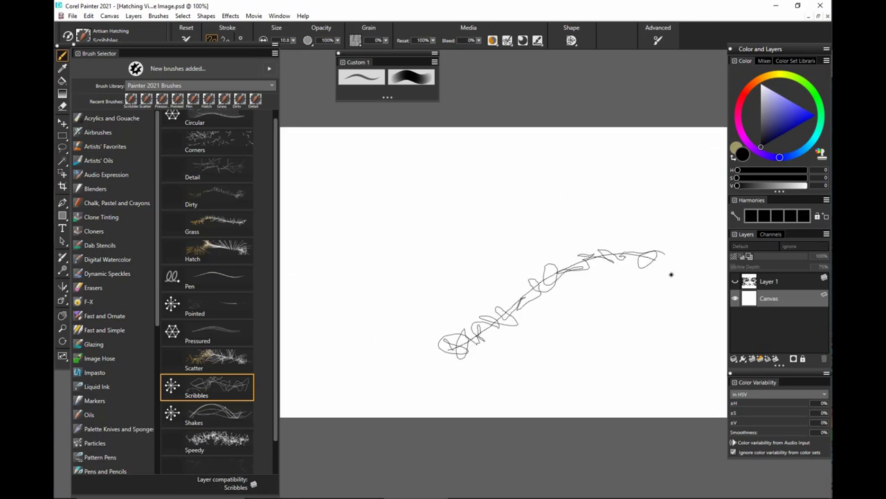
Layer more overlapping Scribbles strokes at sizes 30.6 and 17.7 over the canvas's centre and right.
mouse_move(666, 301)
left_mouse_down()
mouse_move(342, 261)
mouse_move(659, 369)
mouse_move(705, 358)
left_mouse_up()
left_click_drag(574, 310, 592, 311)
left_click_drag(493, 277, 700, 354)
left_click_drag(599, 303, 678, 334)
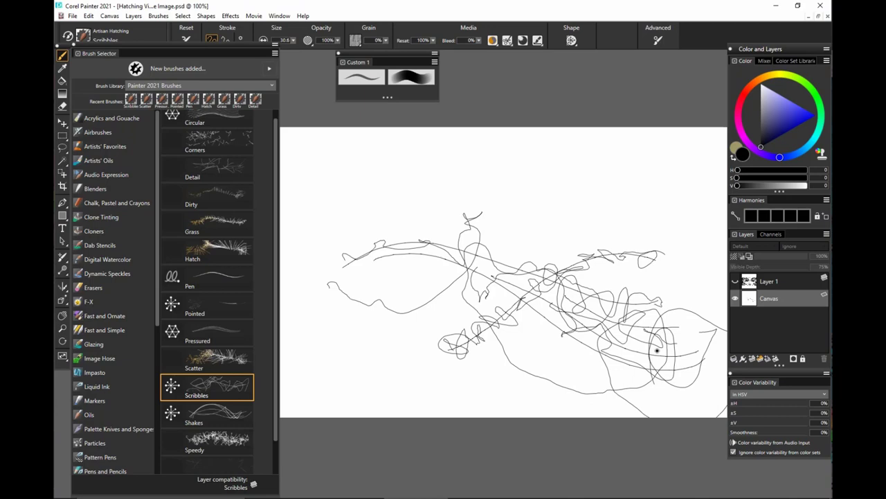
mouse_move(603, 270)
left_mouse_down()
mouse_move(706, 325)
mouse_move(448, 360)
left_mouse_up()
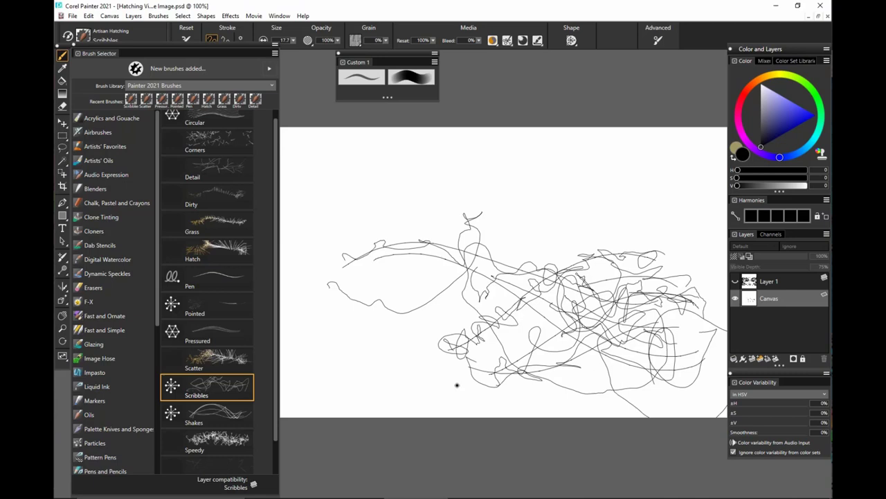
Clear all the Scribbles strokes from the canvas and drop the selection.
key("ctrl+a")
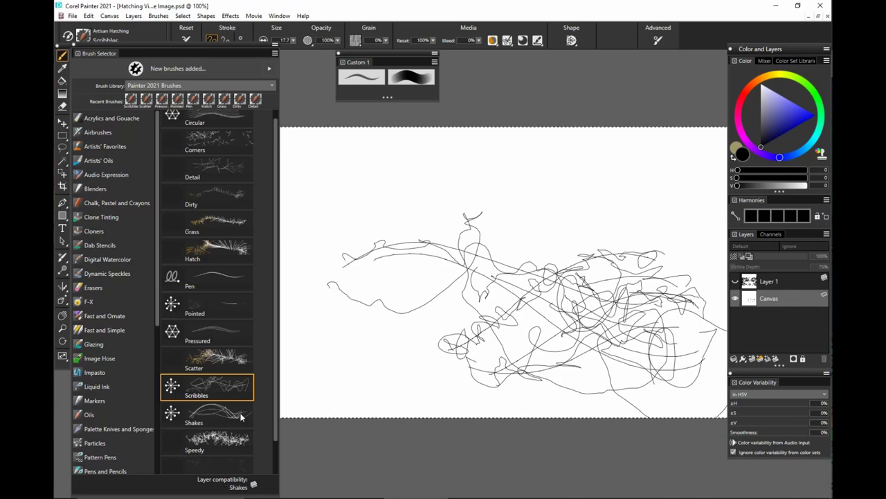
key("Delete")
key("ctrl+d")
Select the Shakes variant, try long rising strokes across the canvas, and undo them.
left_click(241, 415)
mouse_move(337, 356)
left_mouse_down()
mouse_move(441, 305)
mouse_move(589, 319)
mouse_move(556, 345)
mouse_move(334, 380)
mouse_move(418, 339)
mouse_move(610, 326)
left_mouse_up()
key("ctrl+z")
key("ctrl+z")
key("]")
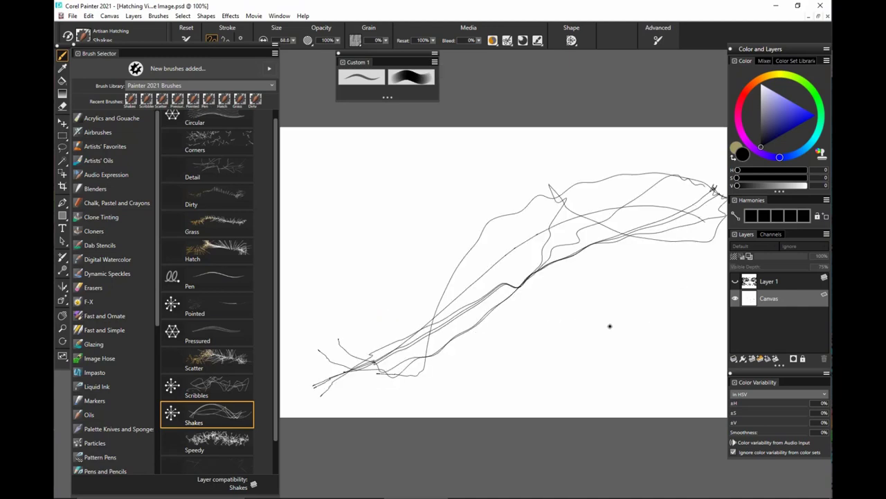
key("ctrl+z")
Try rising Shakes strokes across the canvas with the brush enlarged further, and undo them.
left_click_drag(386, 368, 717, 240)
key("]")
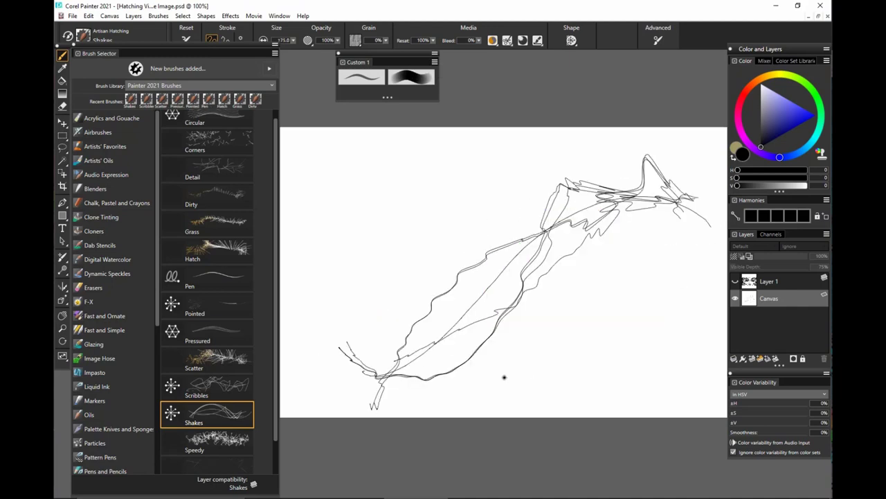
left_click_drag(384, 372, 693, 201)
key("ctrl+z")
key("ctrl+z")
Reduce the Shakes brush to size 27.3 and paint one arched stroke across the canvas's lower right, discarding the other attempts.
mouse_move(619, 328)
left_mouse_down()
mouse_move(578, 312)
mouse_move(357, 401)
mouse_move(635, 355)
left_mouse_up()
key("[")
key("ctrl+z")
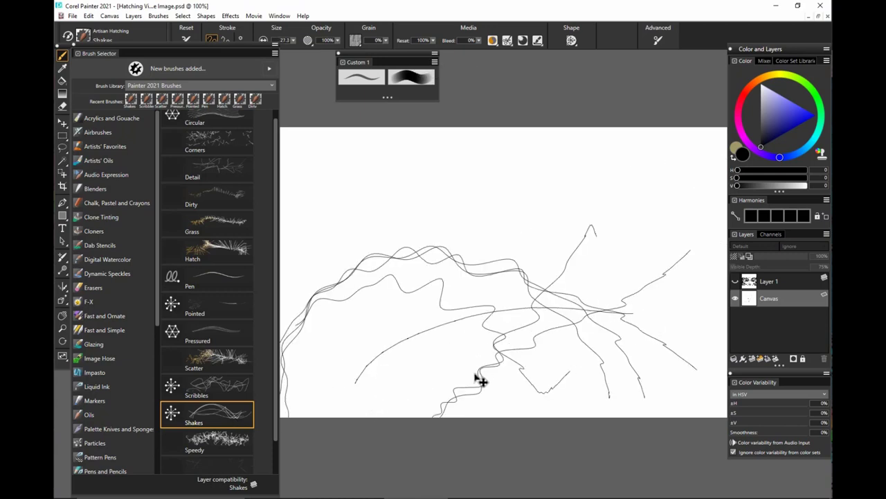
key("ctrl+z")
mouse_move(438, 385)
left_mouse_down()
mouse_move(629, 310)
mouse_move(700, 346)
left_mouse_up()
left_click_drag(509, 377, 698, 353)
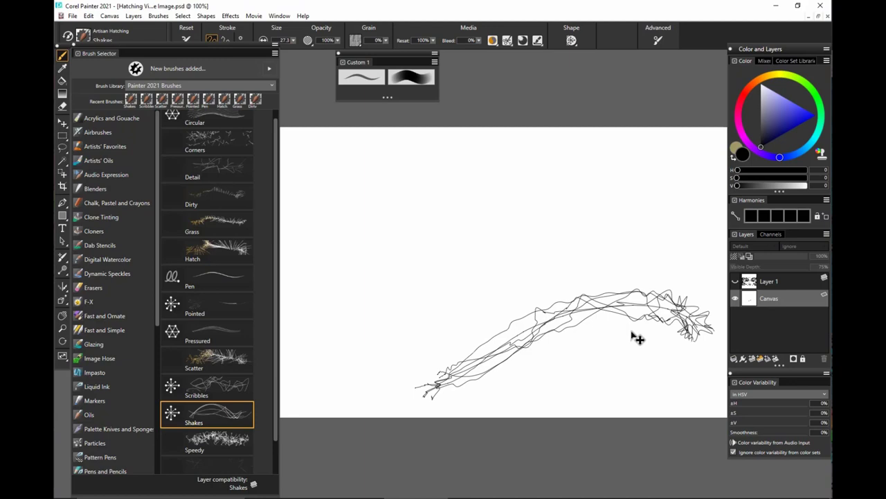
key("ctrl+z")
Set the opacity to 30% and layer lighter Shakes strokes just above the dark arched stroke.
key("3")
left_click_drag(426, 359, 632, 300)
left_click_drag(512, 329, 691, 296)
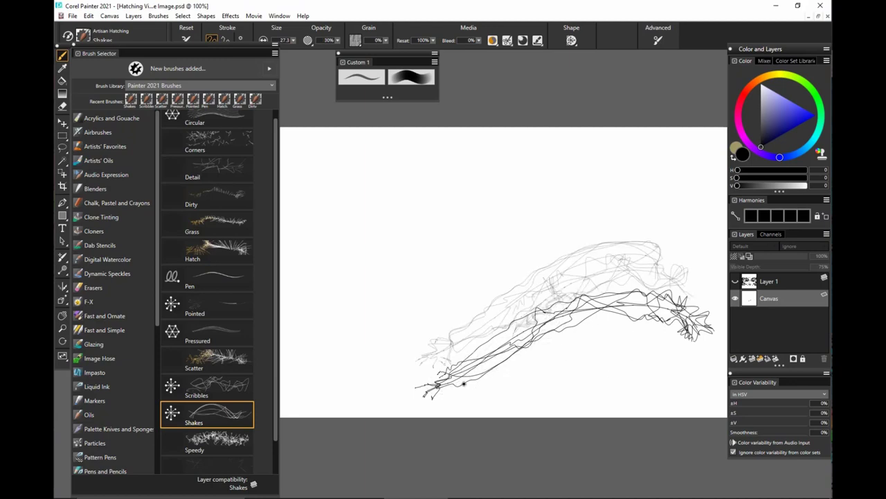
mouse_move(624, 250)
left_mouse_down()
mouse_move(560, 272)
mouse_move(397, 377)
left_mouse_up()
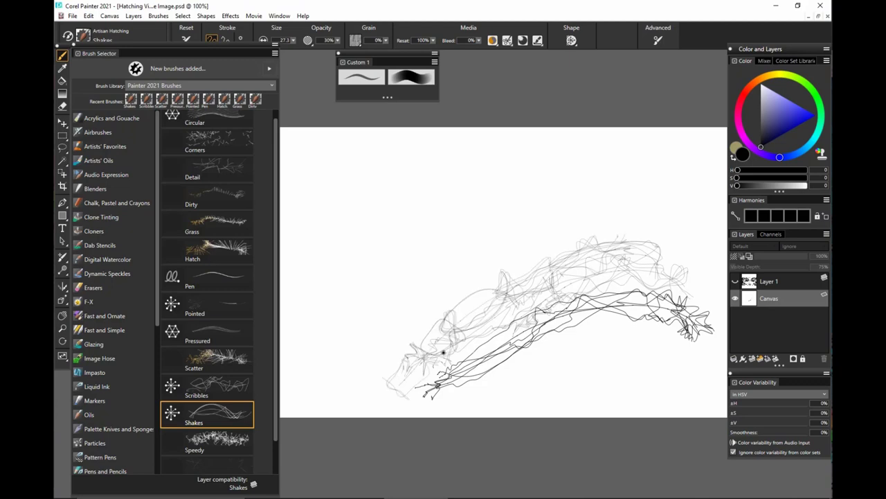
left_click_drag(444, 353, 610, 218)
Undo all the Shakes strokes until the canvas is blank.
key("ctrl+z")
key("ctrl+z")
key("ctrl+z")
key("ctrl+z")
key("ctrl+z")
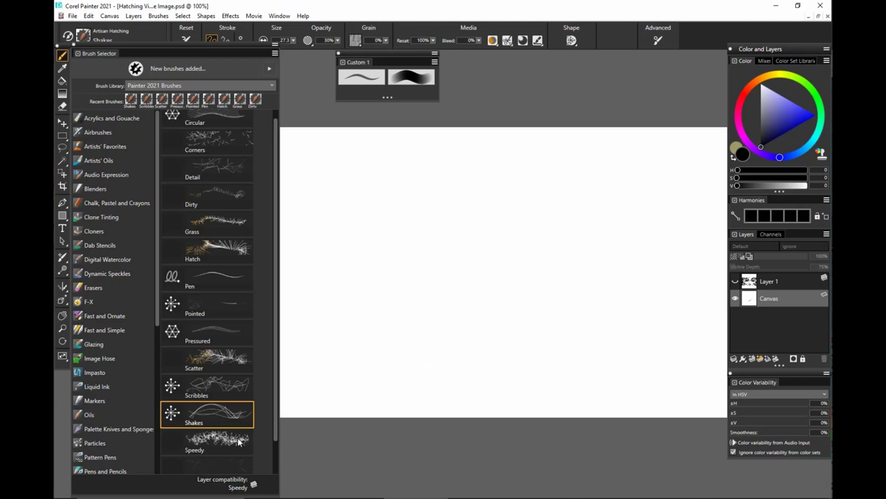
Select the Speedy variant, try diagonal strokes at size 114.4 across the canvas, and undo them.
left_click(208, 442)
mouse_move(426, 349)
left_mouse_down()
mouse_move(495, 283)
mouse_move(680, 257)
left_mouse_up()
key("ctrl+z")
mouse_move(609, 255)
left_mouse_down()
mouse_move(601, 269)
mouse_move(417, 356)
left_mouse_up()
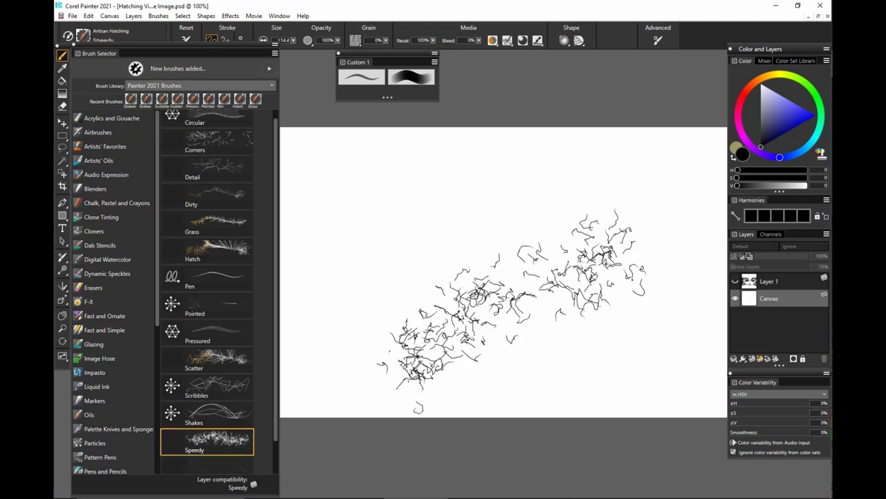
key("ctrl+z")
Cover the canvas centre with Speedy strokes, and add lighter ones at 40% opacity over the lower right area.
left_click_drag(585, 239, 377, 369)
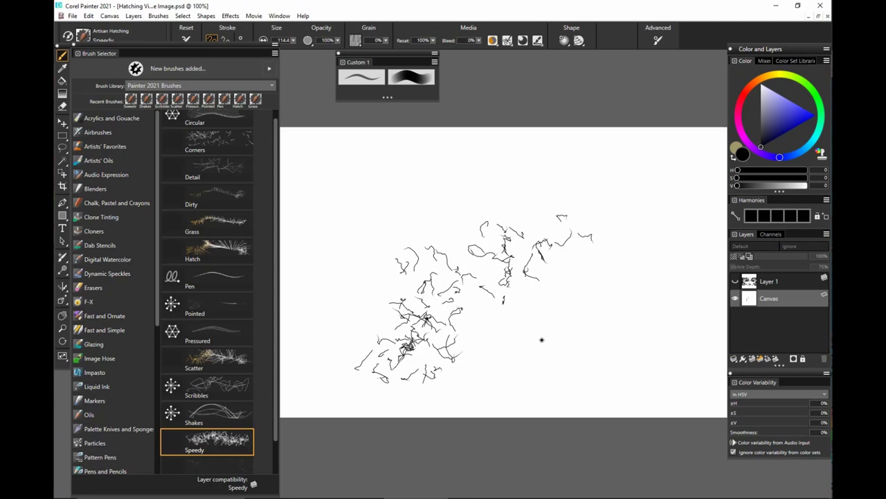
mouse_move(607, 200)
left_mouse_down()
mouse_move(657, 217)
mouse_move(519, 349)
mouse_move(551, 186)
mouse_move(489, 195)
mouse_move(401, 332)
left_mouse_up()
left_click_drag(533, 264, 513, 383)
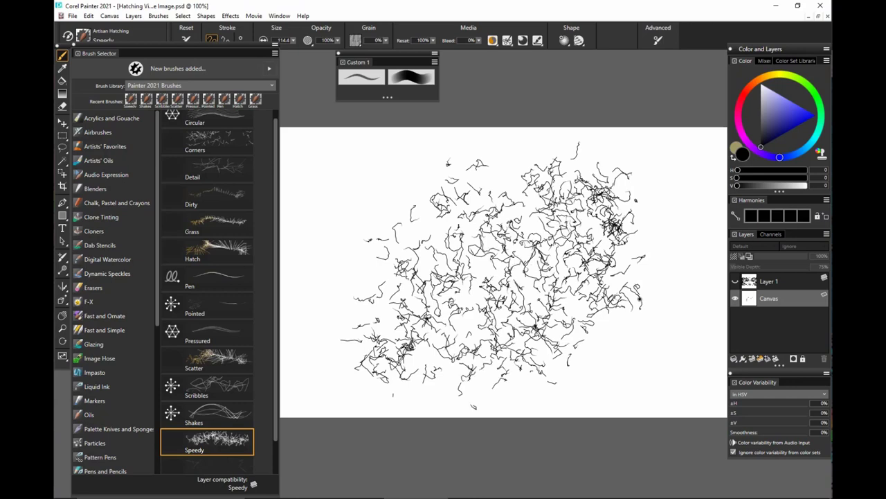
key("4")
mouse_move(653, 284)
left_mouse_down()
mouse_move(570, 408)
mouse_move(654, 365)
mouse_move(616, 298)
left_mouse_up()
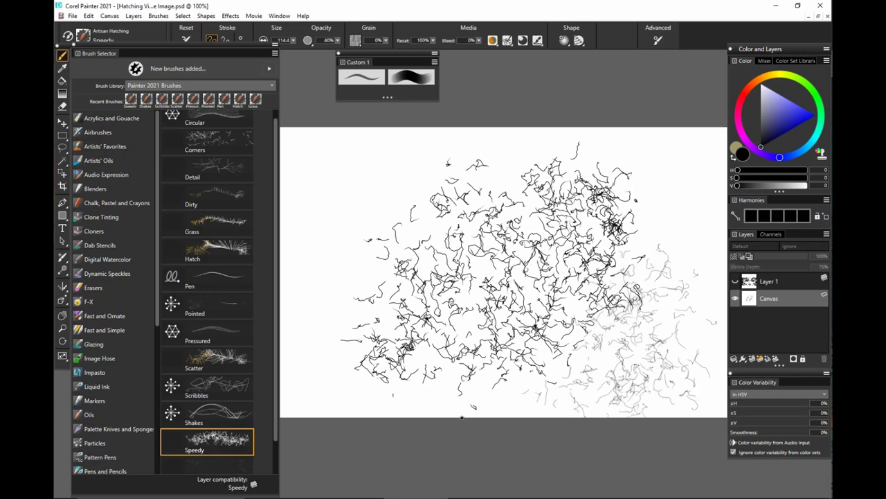
Select the Texture variant and paint faint hatching over the left and upper left of the canvas.
scroll(273, 434, "down", 2)
left_click_drag(273, 434, 274, 495)
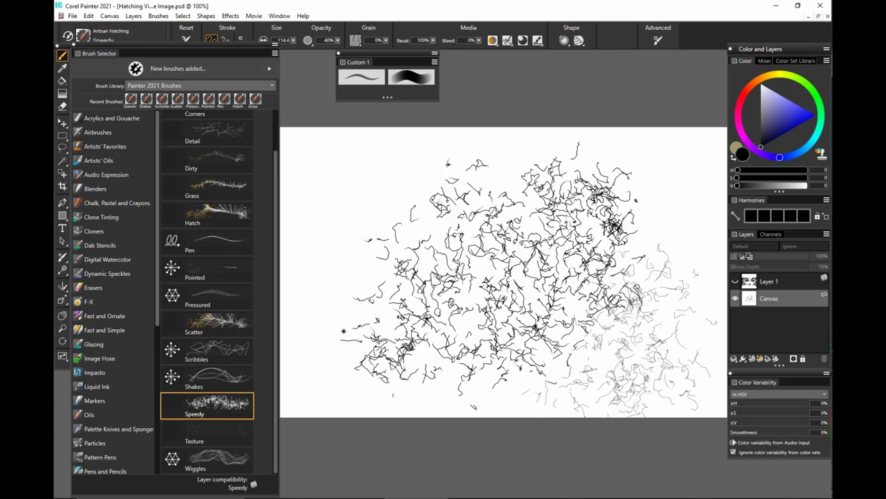
left_click(224, 432)
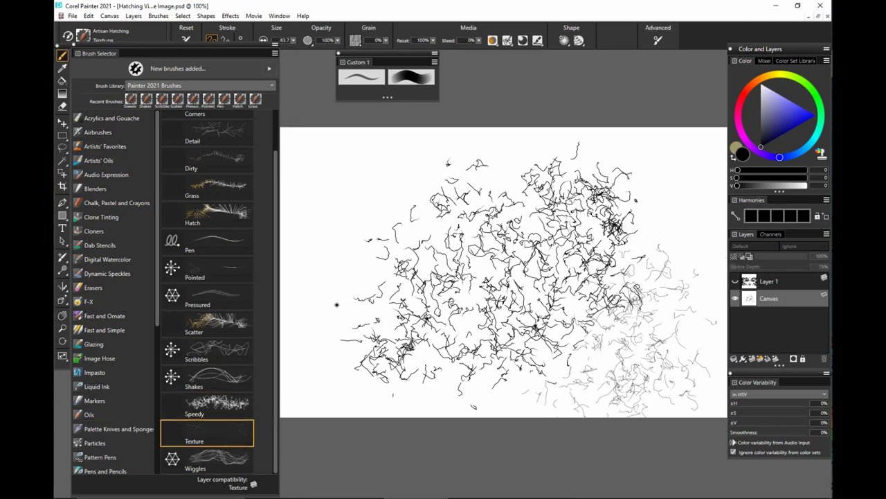
mouse_move(337, 304)
left_mouse_down()
mouse_move(416, 190)
mouse_move(355, 293)
mouse_move(450, 209)
mouse_move(464, 258)
mouse_move(401, 283)
left_mouse_up()
mouse_move(434, 147)
left_mouse_down()
mouse_move(395, 171)
mouse_move(433, 174)
mouse_move(475, 245)
left_mouse_up()
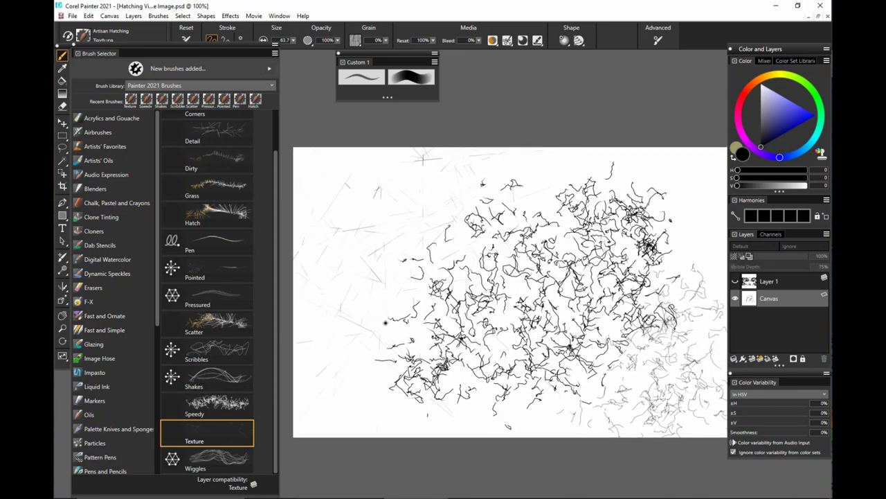
Extend the faint Texture hatching along the canvas's lower part, upper edge and right side around the Speedy marks.
mouse_move(385, 323)
left_mouse_down()
mouse_move(381, 368)
mouse_move(505, 391)
left_mouse_up()
mouse_move(638, 353)
left_mouse_down()
mouse_move(612, 356)
mouse_move(614, 370)
left_mouse_up()
mouse_move(376, 247)
left_mouse_down()
mouse_move(370, 192)
mouse_move(746, 165)
left_mouse_up()
left_click_drag(684, 228, 612, 237)
mouse_move(627, 186)
left_mouse_down()
mouse_move(638, 248)
mouse_move(685, 308)
left_mouse_up()
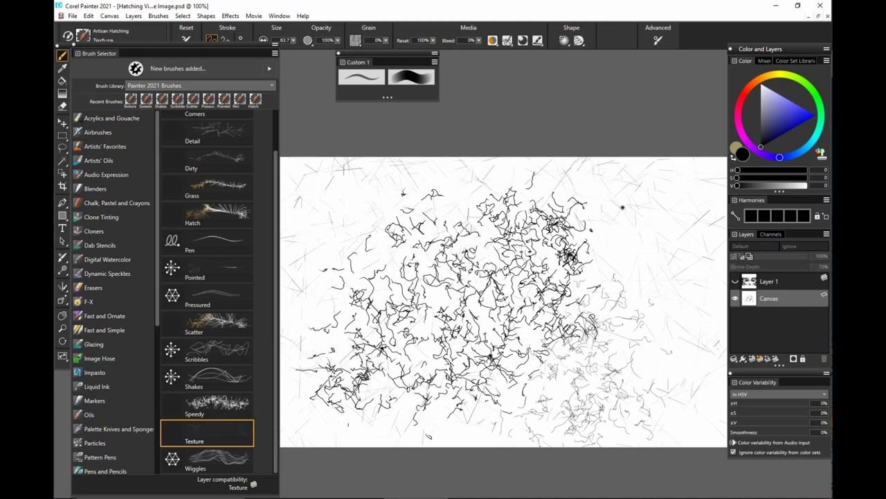
mouse_move(623, 207)
left_mouse_down()
mouse_move(645, 267)
mouse_move(638, 248)
left_mouse_up()
left_click_drag(414, 377, 467, 370)
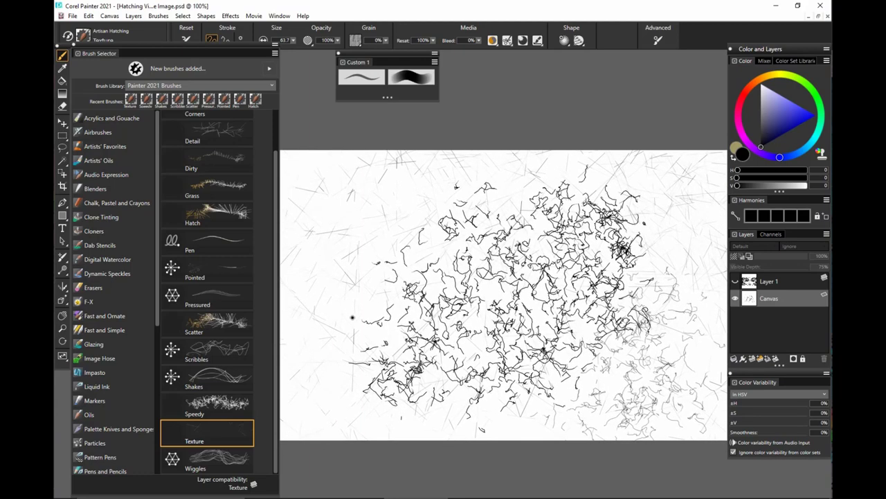
mouse_move(352, 317)
left_mouse_down()
mouse_move(307, 228)
mouse_move(326, 242)
mouse_move(556, 246)
left_mouse_up()
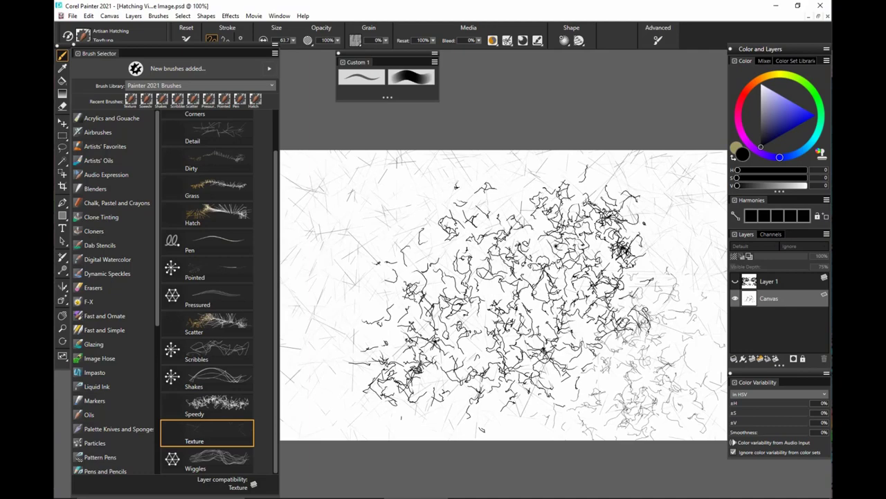
mouse_move(653, 335)
left_mouse_down()
mouse_move(588, 350)
mouse_move(559, 340)
left_mouse_up()
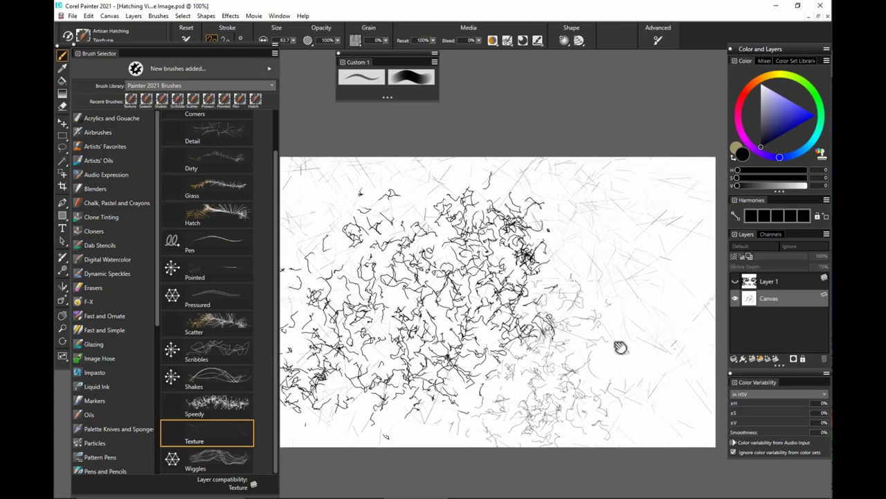
left_click_drag(621, 348, 626, 341)
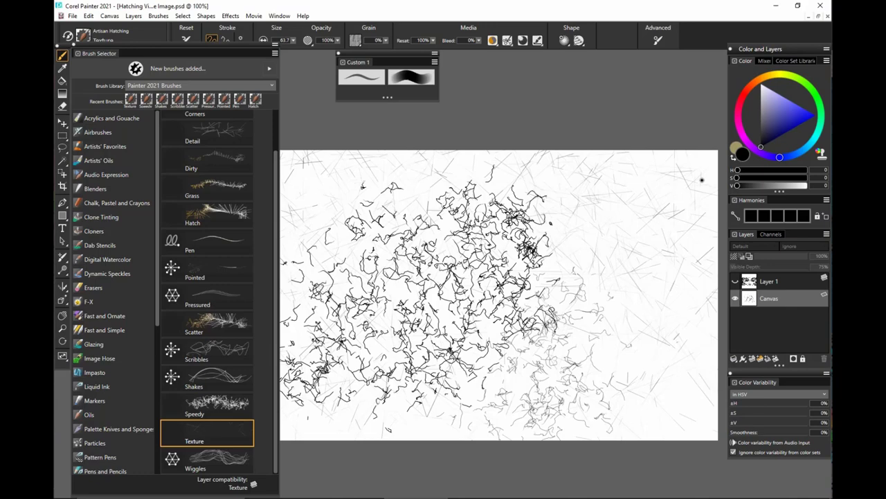
left_click_drag(562, 358, 584, 343)
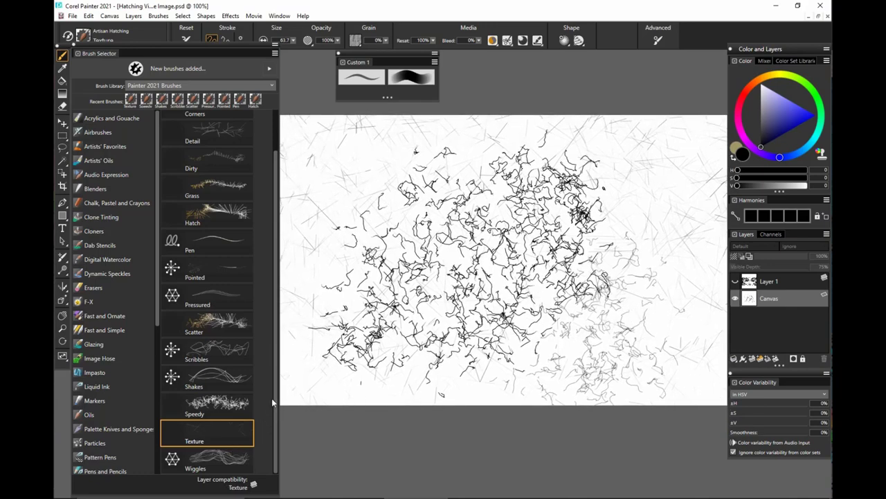
Clear the canvas and paint a wide rising stroke across it with the Wiggles variant at size 115, discarding the first attempts.
left_click(223, 457)
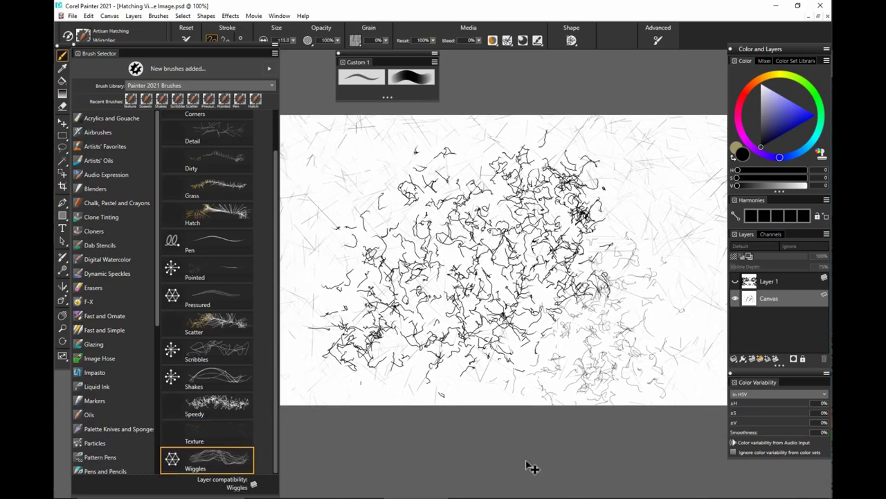
key("Delete")
left_click_drag(365, 326, 699, 275)
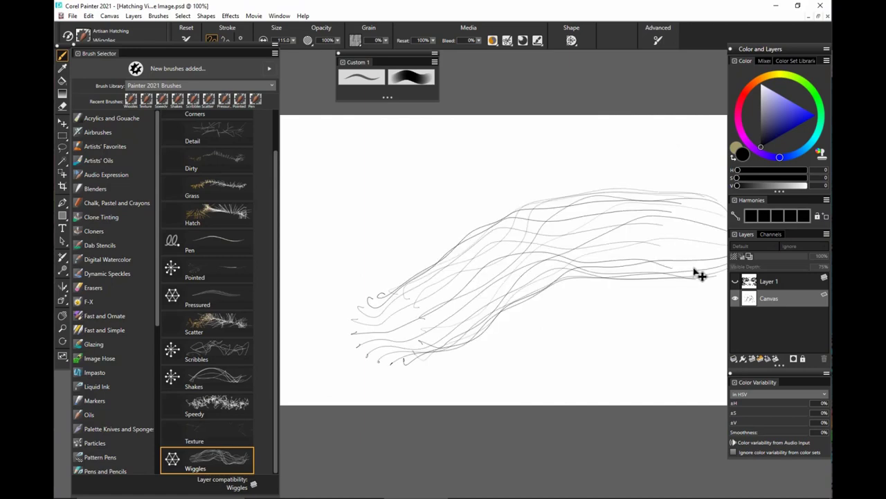
key("Delete")
mouse_move(367, 354)
left_mouse_down()
mouse_move(555, 210)
mouse_move(643, 310)
left_mouse_up()
key("Delete")
mouse_move(362, 374)
left_mouse_down()
mouse_move(541, 241)
mouse_move(638, 325)
left_mouse_up()
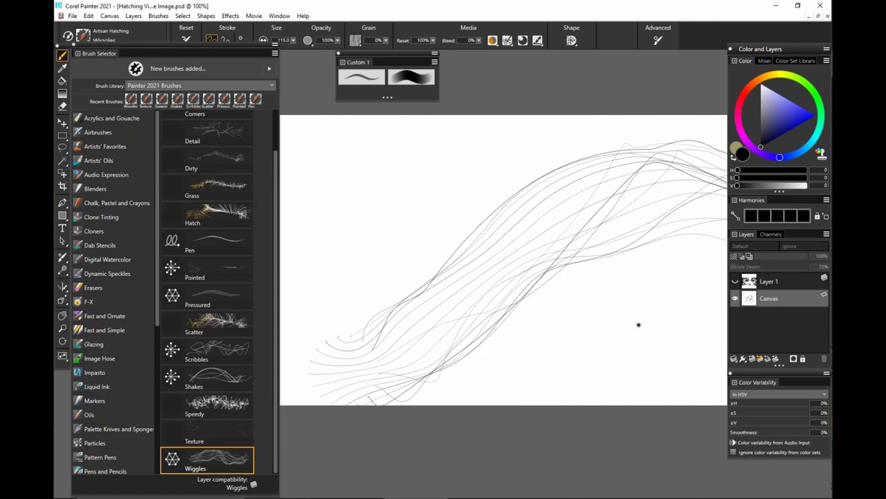
Try narrow Wiggles strokes below the wide one with the brush reduced to 20.6, and undo them.
left_click_drag(544, 336, 519, 362)
mouse_move(460, 395)
left_mouse_down()
mouse_move(506, 385)
mouse_move(727, 285)
left_mouse_up()
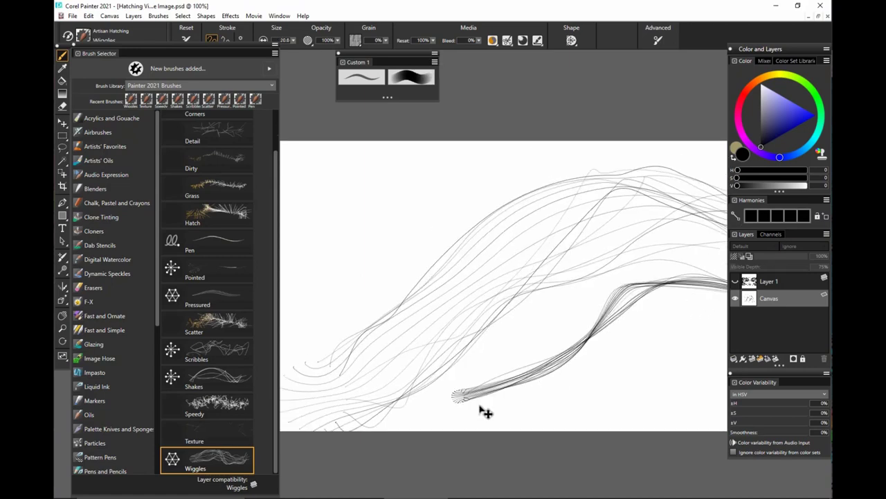
key("ctrl+z")
mouse_move(437, 414)
left_mouse_down()
mouse_move(638, 311)
mouse_move(727, 302)
left_mouse_up()
left_click_drag(630, 404, 583, 435)
key("ctrl+z")
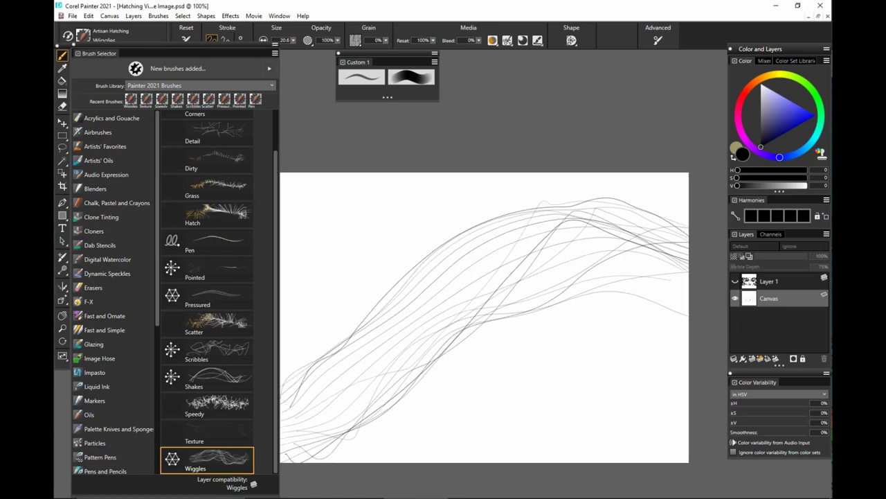
Test Wiggles strokes with the brush enlarged to 720.2, and leave a cleared canvas with a new layer above it.
left_click_drag(346, 443, 682, 208)
key("Delete")
mouse_move(358, 436)
left_mouse_down()
mouse_move(573, 340)
mouse_move(629, 345)
left_mouse_up()
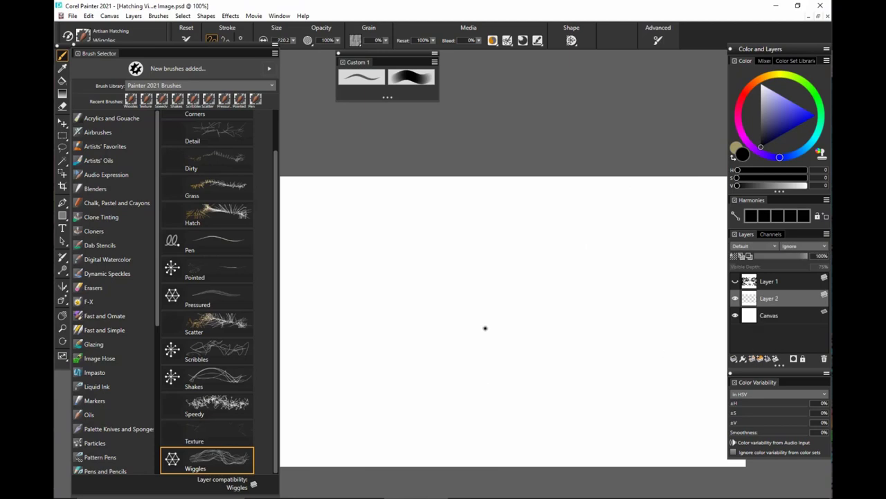
Outline a tapered cup in the middle of Layer 2 with the Scratchboard Tool at size 1.0, redoing its top edge once.
left_click(373, 80)
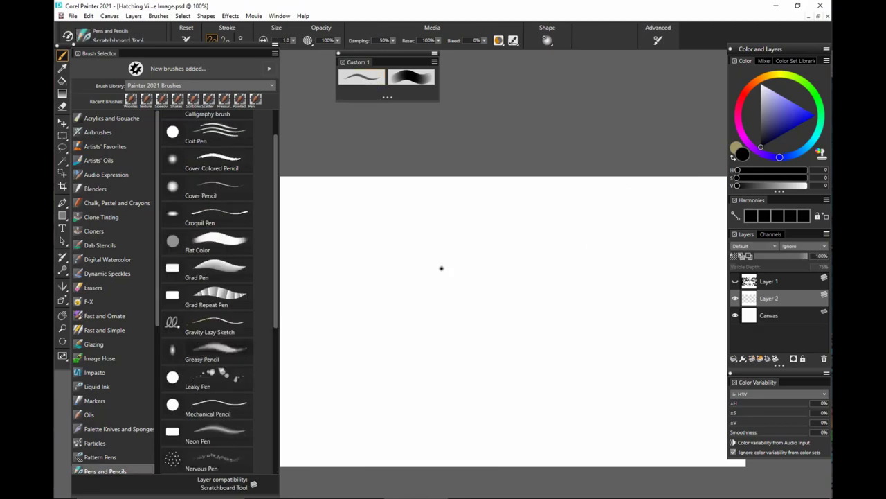
mouse_move(437, 264)
left_mouse_down()
mouse_move(455, 397)
mouse_move(549, 261)
mouse_move(563, 266)
left_mouse_up()
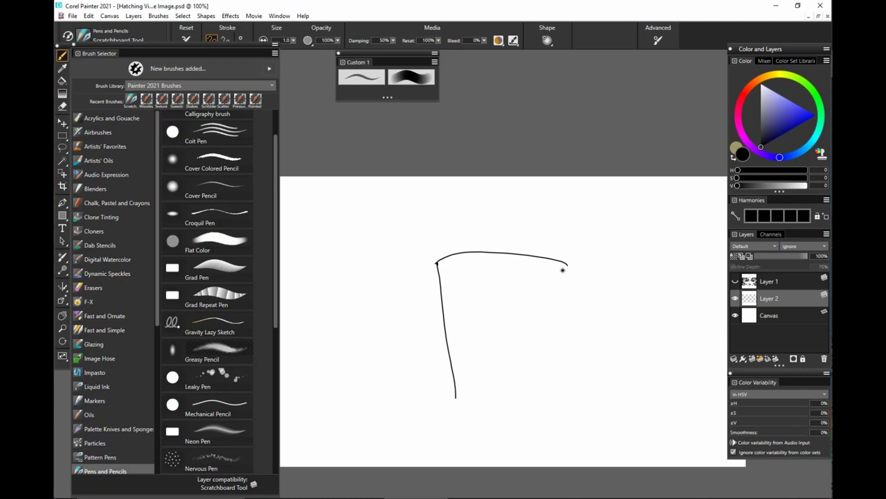
key("ctrl+z")
mouse_move(437, 264)
left_mouse_down()
mouse_move(570, 257)
mouse_move(542, 406)
left_mouse_up()
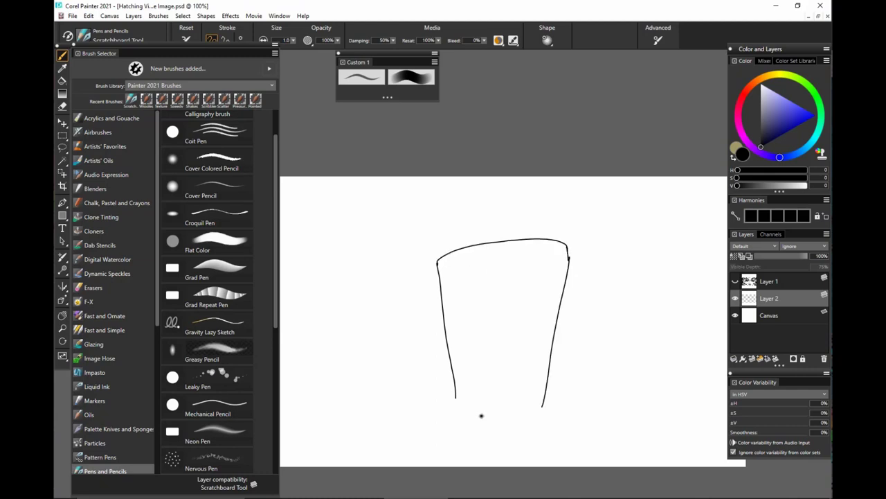
left_click_drag(457, 402, 543, 406)
Redraw the cup outline's top edge as a rounder arch, correcting it with undo and the Eraser.
mouse_move(437, 263)
left_mouse_down()
mouse_move(563, 247)
mouse_move(566, 260)
mouse_move(436, 268)
left_mouse_up()
key("ctrl+z")
mouse_move(434, 256)
left_mouse_down()
mouse_move(562, 261)
mouse_move(524, 236)
mouse_move(440, 265)
mouse_move(463, 253)
mouse_move(542, 253)
left_mouse_up()
key("ctrl+z")
key("ctrl+z")
left_click(62, 106)
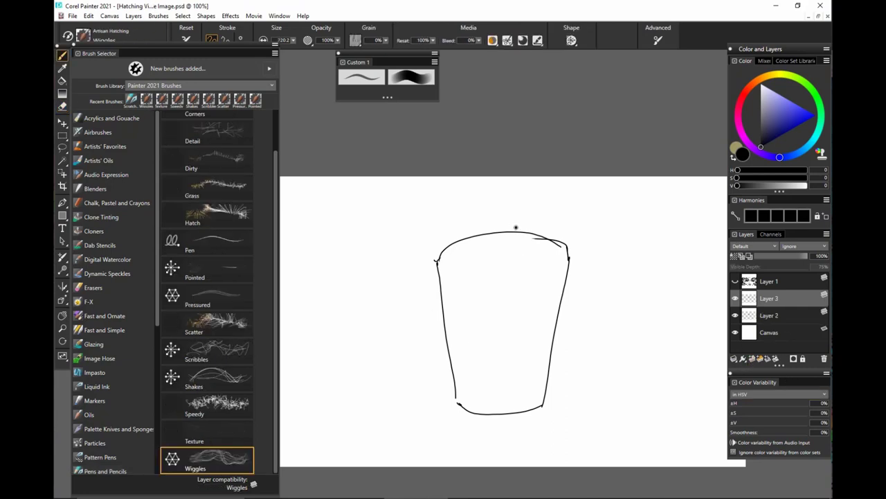
Paint crossing Wiggles strokes at size 92.6 over the cup on a new Layer 3, undoing the oversized first stroke.
mouse_move(479, 281)
left_mouse_down()
mouse_move(456, 332)
mouse_move(481, 408)
left_mouse_up()
key("ctrl+z")
left_click_drag(455, 247, 572, 405)
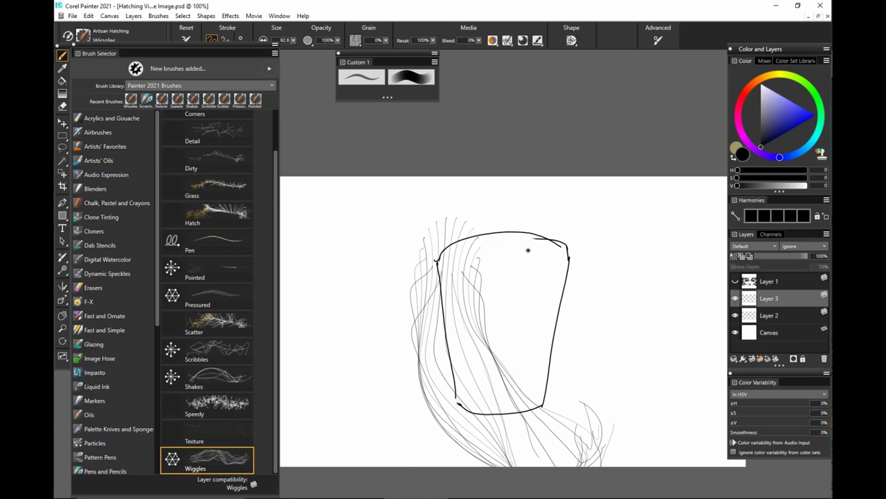
left_click_drag(560, 261, 414, 413)
left_click_drag(498, 311, 496, 318)
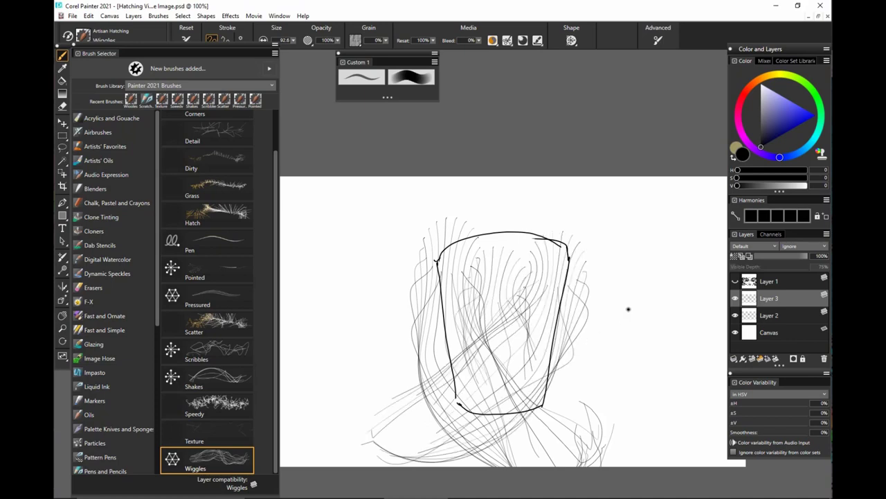
Erase the Wiggles strokes on Layer 3 that spill outside the cup outline and those filling the opening just below the rim.
key("n")
mouse_move(441, 223)
left_mouse_down()
mouse_move(450, 223)
mouse_move(429, 315)
mouse_move(437, 305)
mouse_move(443, 340)
mouse_move(421, 388)
mouse_move(455, 437)
mouse_move(470, 425)
mouse_move(519, 431)
mouse_move(492, 424)
mouse_move(506, 428)
left_mouse_up()
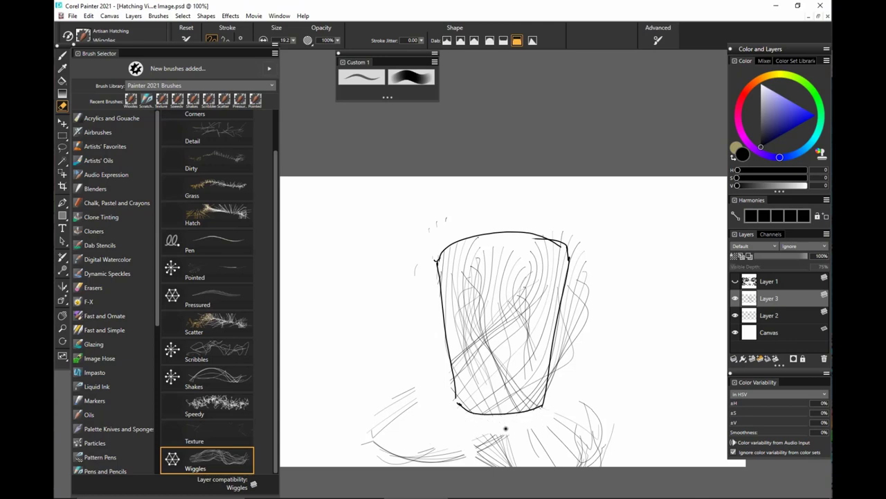
mouse_move(588, 300)
left_mouse_down()
mouse_move(584, 293)
mouse_move(559, 393)
mouse_move(583, 254)
mouse_move(594, 273)
left_mouse_up()
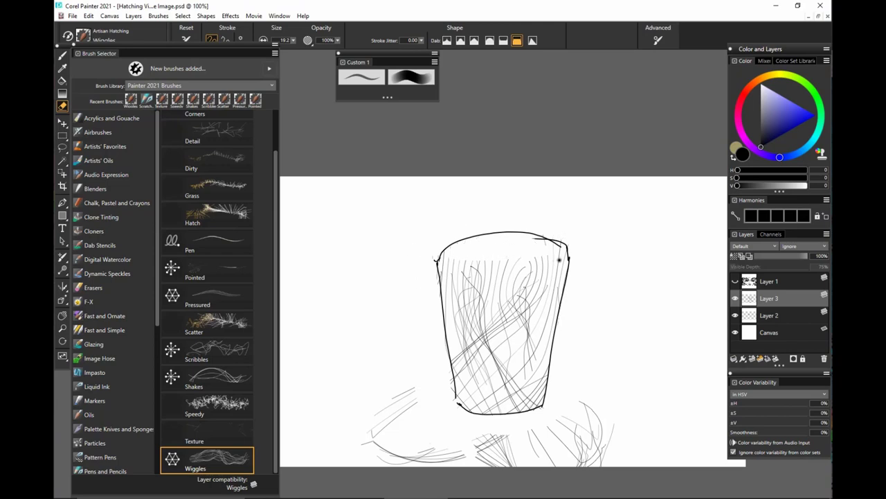
left_click_drag(559, 259, 532, 256)
left_click_drag(506, 437, 476, 448)
left_click_drag(556, 440, 575, 439)
mouse_move(418, 455)
left_mouse_down()
mouse_move(597, 439)
mouse_move(389, 408)
mouse_move(360, 445)
left_mouse_up()
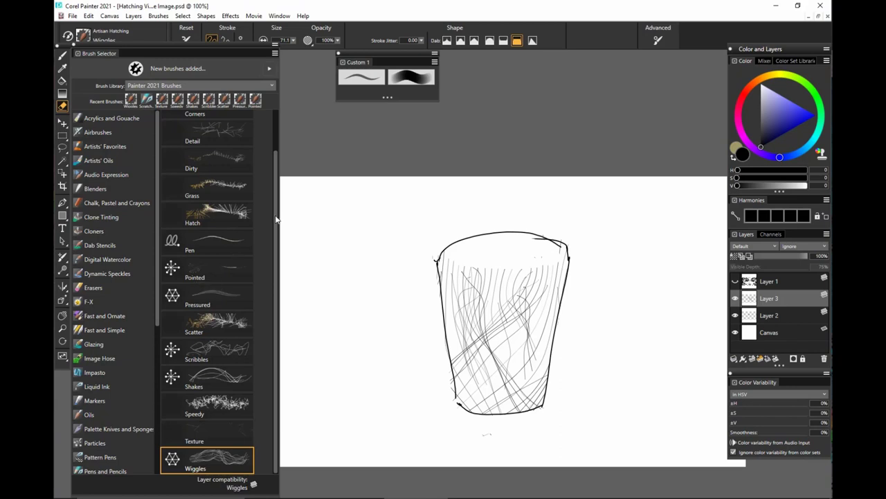
Paint Corners hatching at size 31.0 and 30% opacity over the cup's lower body and beyond its edge, undoing the unsuitable trial strokes.
scroll(277, 149, "up", 2)
left_click(232, 153)
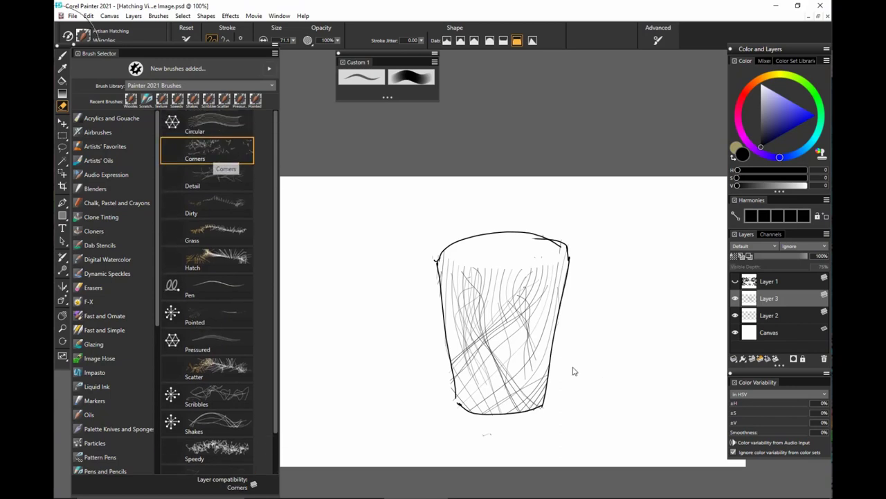
mouse_move(574, 368)
left_mouse_down()
mouse_move(513, 388)
mouse_move(538, 418)
left_mouse_up()
key("ctrl+z")
left_click_drag(471, 415, 536, 357)
key("ctrl+z")
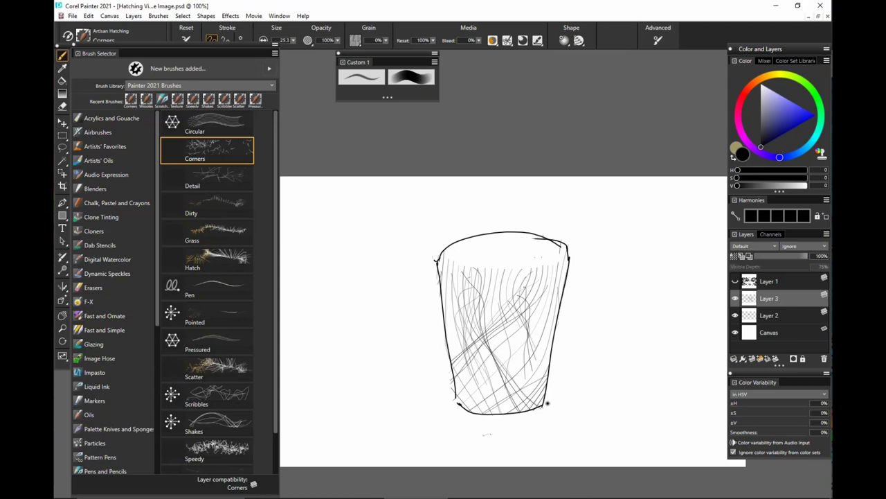
mouse_move(499, 395)
left_mouse_down()
mouse_move(571, 418)
mouse_move(519, 407)
mouse_move(552, 415)
mouse_move(469, 422)
mouse_move(497, 381)
mouse_move(483, 382)
mouse_move(475, 364)
mouse_move(470, 388)
mouse_move(478, 367)
mouse_move(531, 401)
mouse_move(566, 326)
mouse_move(560, 414)
mouse_move(469, 390)
mouse_move(568, 324)
mouse_move(570, 381)
mouse_move(520, 439)
left_mouse_up()
key("ctrl+z")
key("ctrl+z")
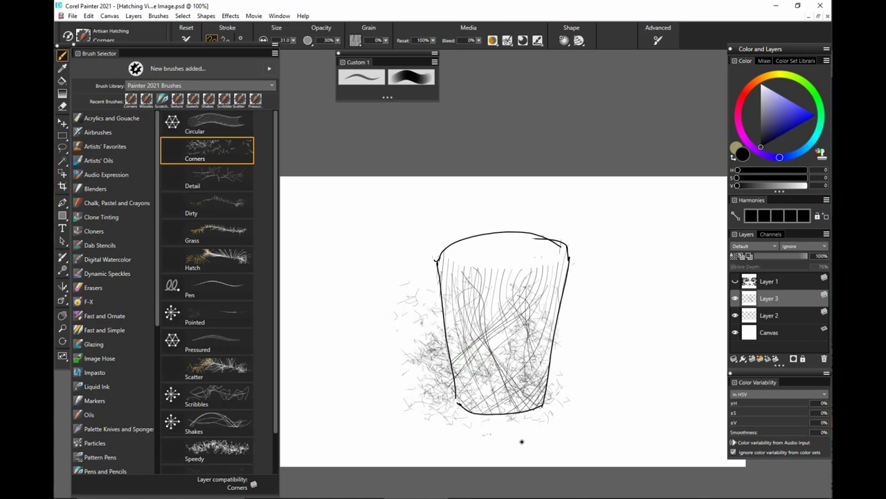
Choose the Scribbles variant after going through Pointed and Scatter, and paint a large looping stroke over the whole cup with an enlarged brush.
left_click(230, 289)
left_click(246, 324)
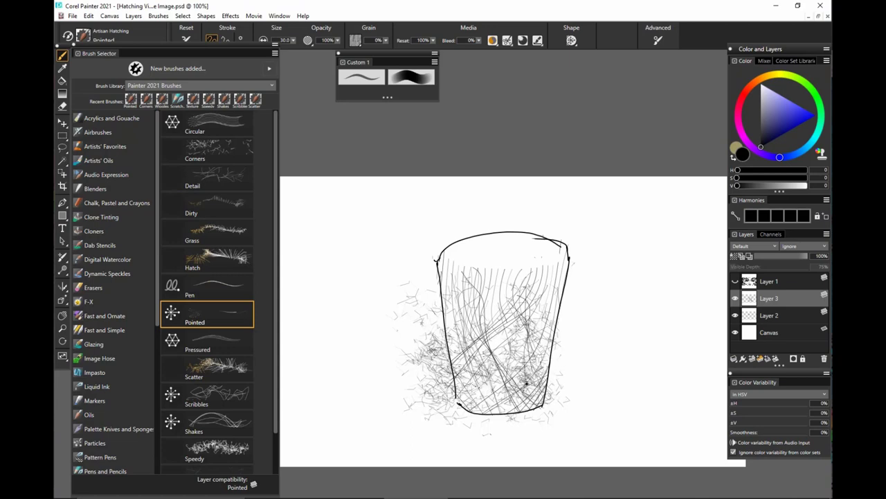
left_click(208, 367)
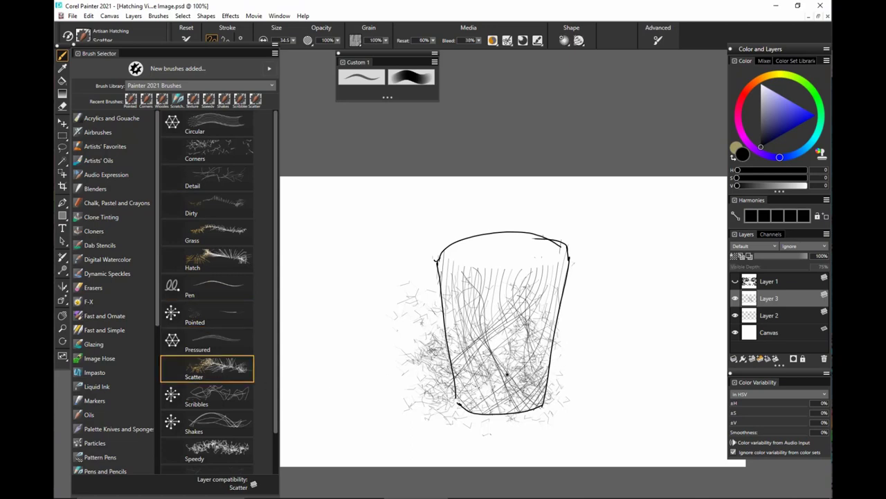
left_click(208, 395)
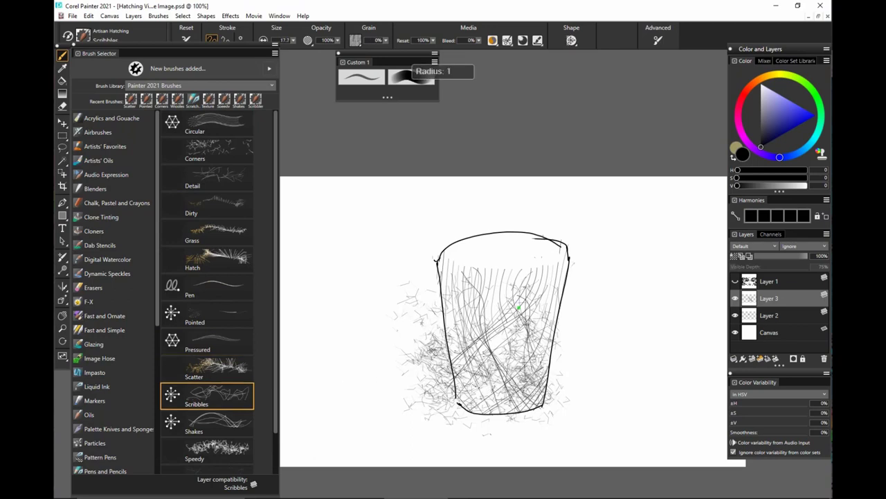
mouse_move(497, 437)
left_mouse_down()
mouse_move(488, 360)
mouse_move(571, 225)
left_mouse_up()
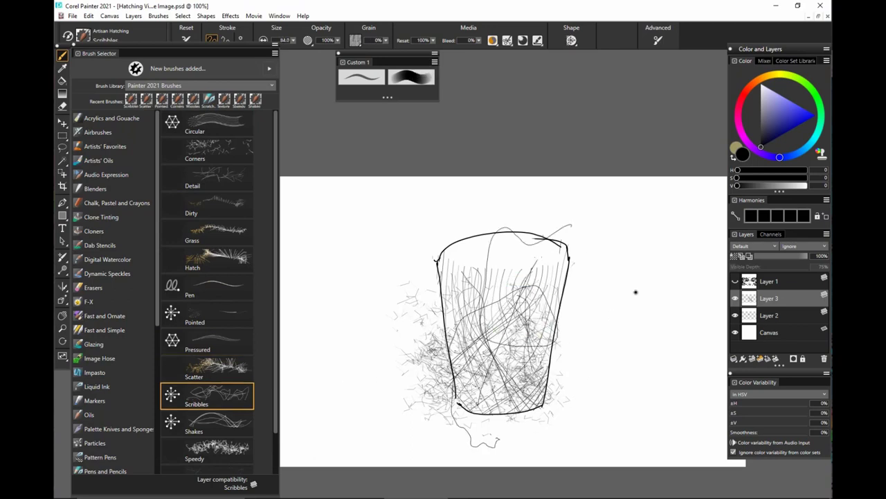
Erase the Corners and Scribbles marks outside the cup outline and in its opening, cleaning up leftovers along the side edge.
key("e")
mouse_move(409, 307)
left_mouse_down()
mouse_move(431, 393)
mouse_move(417, 402)
mouse_move(472, 432)
mouse_move(540, 450)
mouse_move(575, 332)
mouse_move(567, 415)
mouse_move(584, 234)
mouse_move(498, 218)
mouse_move(544, 244)
left_mouse_up()
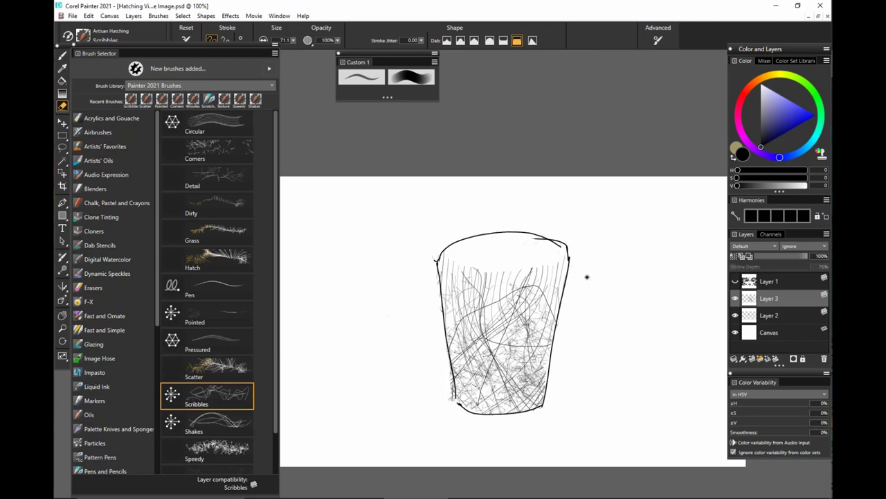
left_click_drag(447, 407, 439, 364)
left_click_drag(427, 312, 432, 307)
scroll(246, 353, "down", 1)
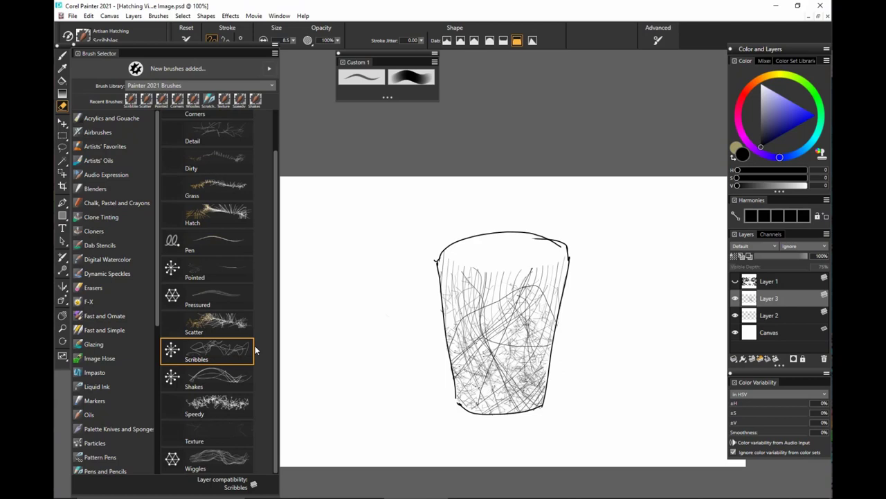